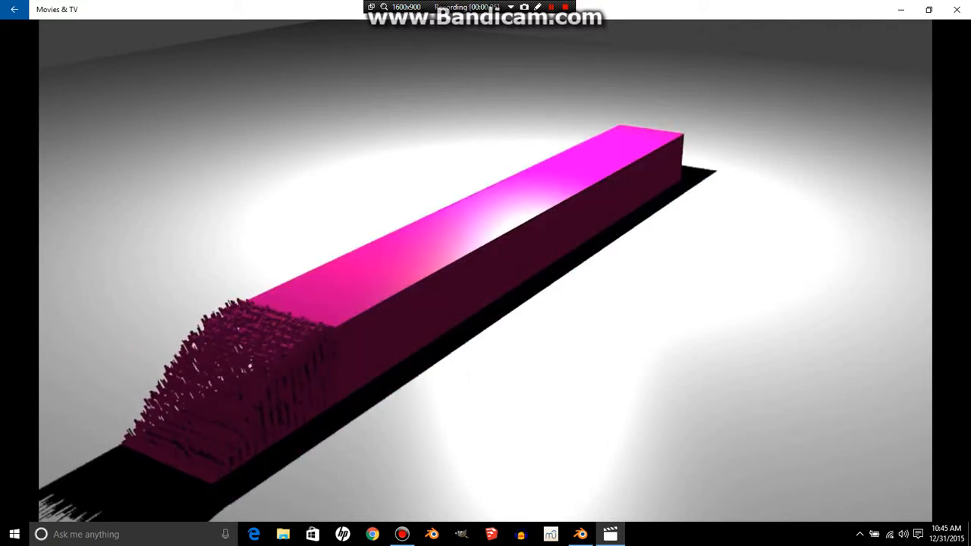
- Close the video player and start a fresh Blender scene by reloading the start-up file
click(958, 9)
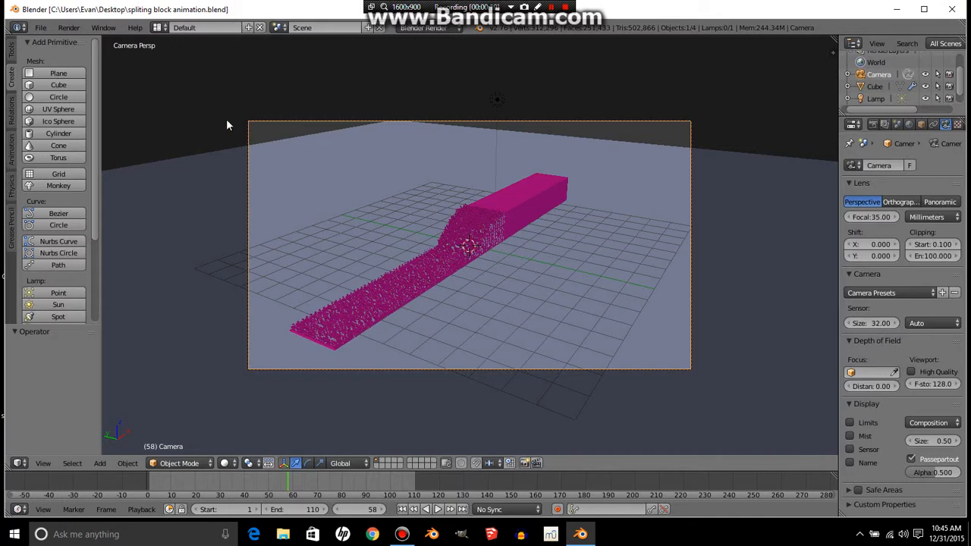
click(40, 27)
click(55, 41)
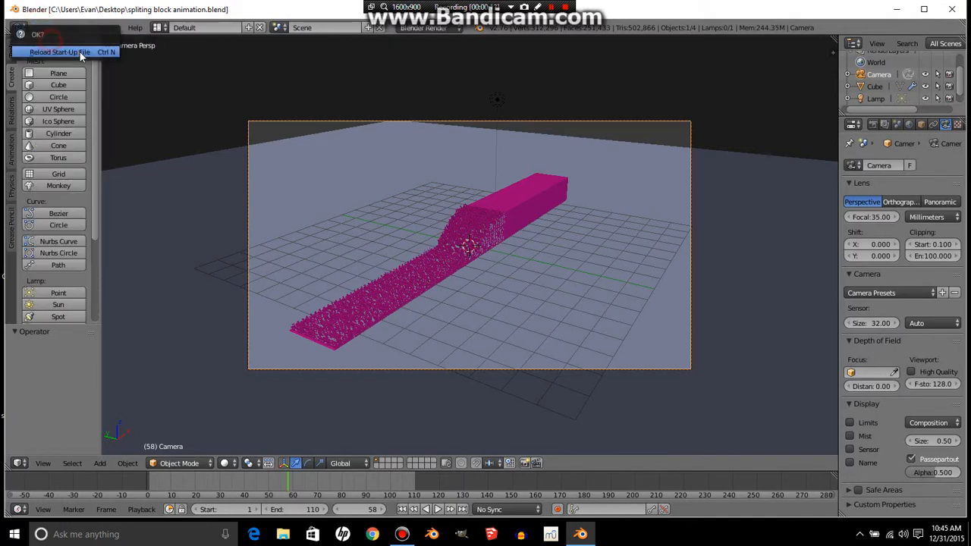
click(79, 50)
- Scale the default cube by 9 along the X axis into a long bar
middle_drag(391, 186, 484, 182)
key(s)
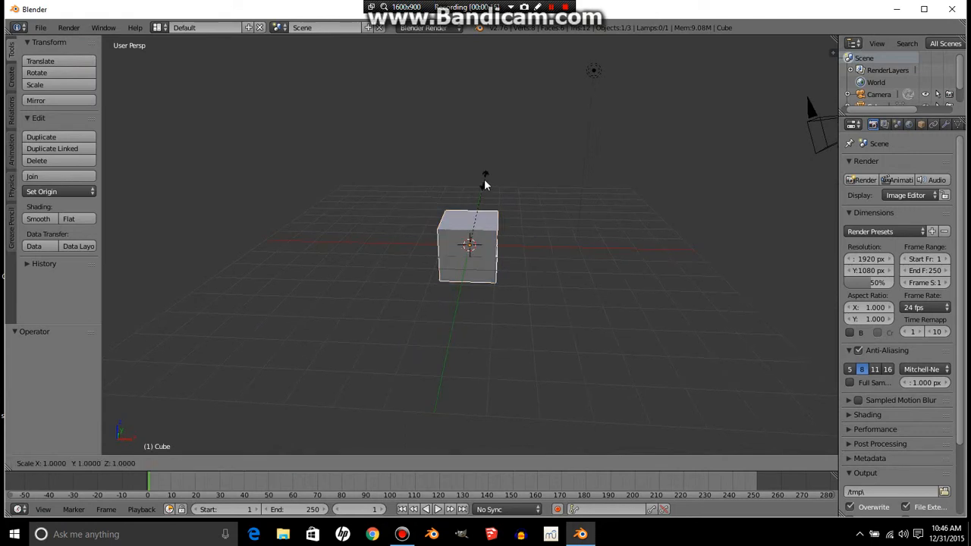
key(x)
key(9)
key(Return)
- Move the bar up along the Z axis to about 1.365
middle_drag(448, 169, 476, 232)
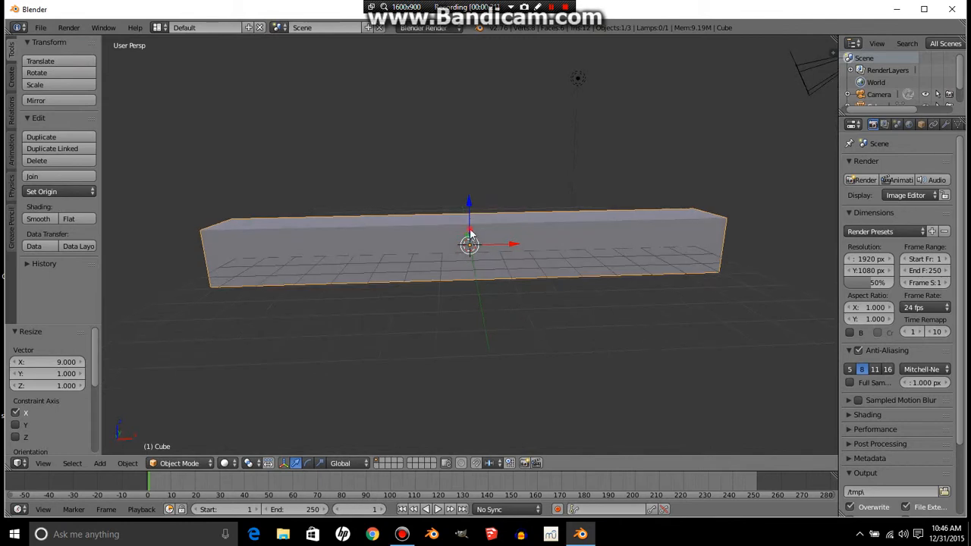
key(g)
key(z)
click(474, 197)
middle_drag(473, 197, 474, 232)
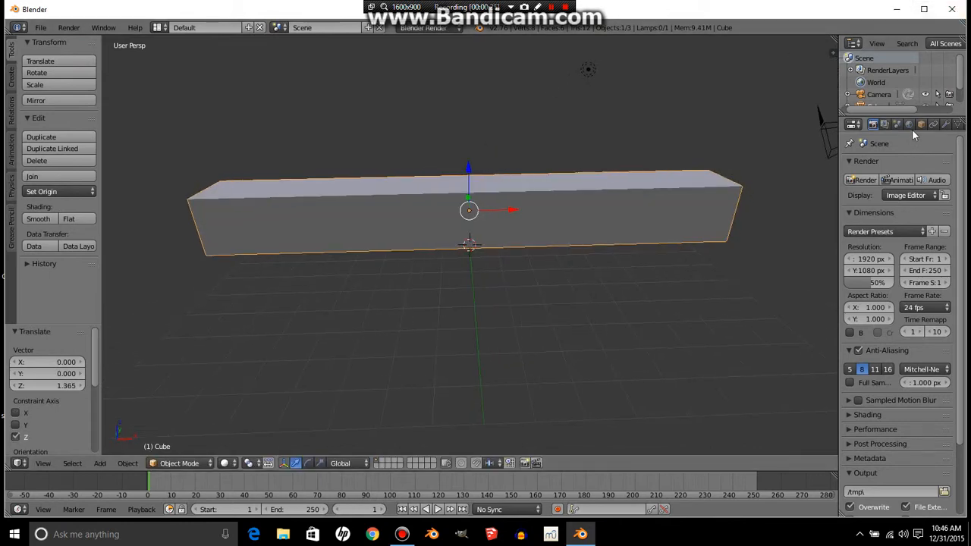
- Add a new particle system to the bar
scroll(916, 123, down, 5)
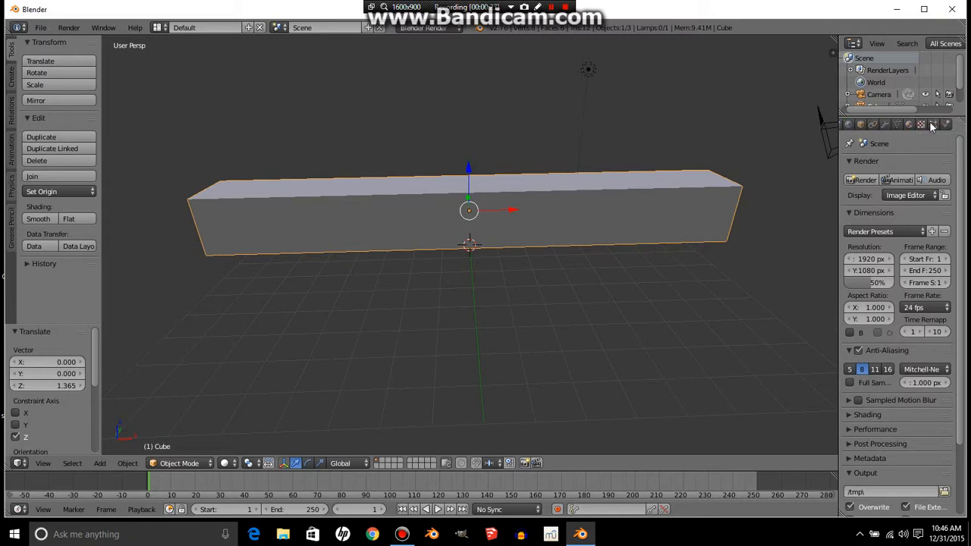
click(934, 124)
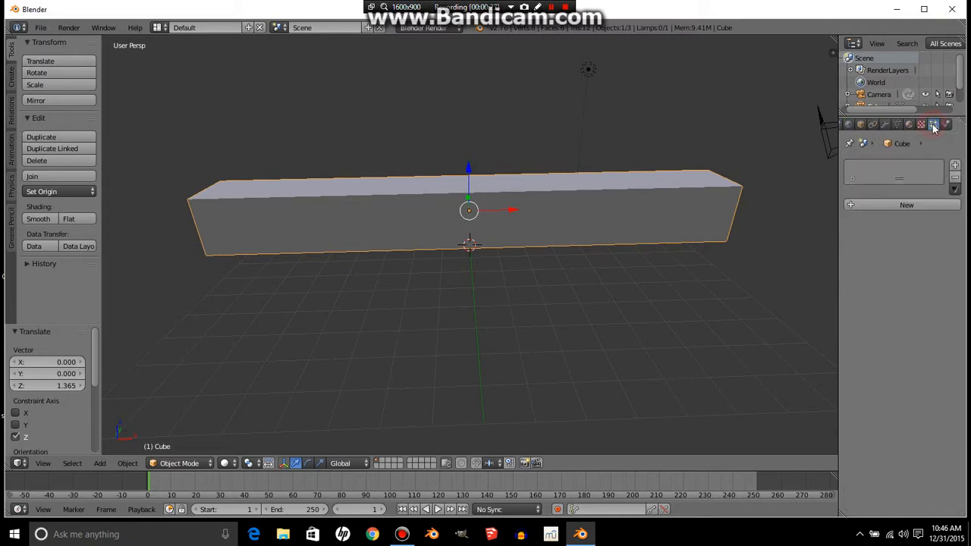
click(909, 210)
- Add an Explode modifier to the bar
click(885, 124)
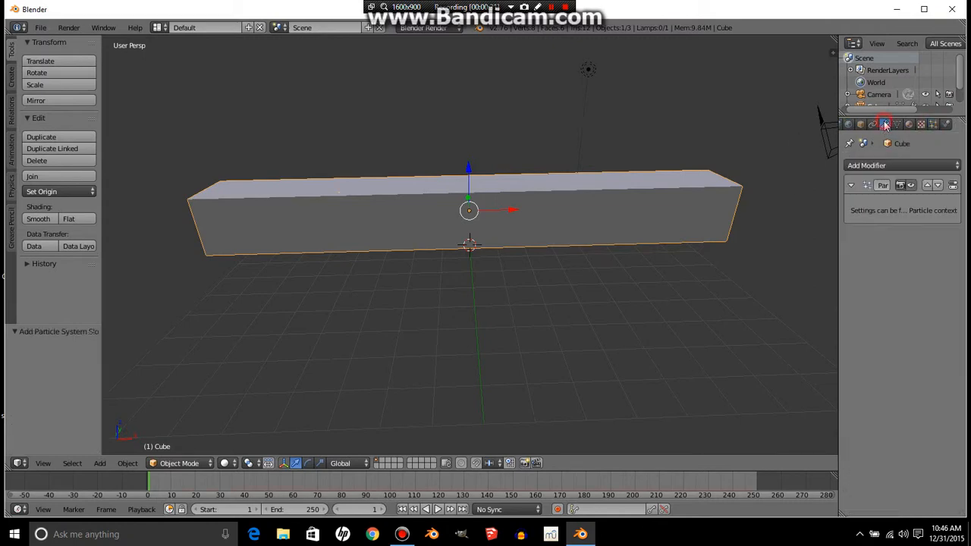
click(929, 163)
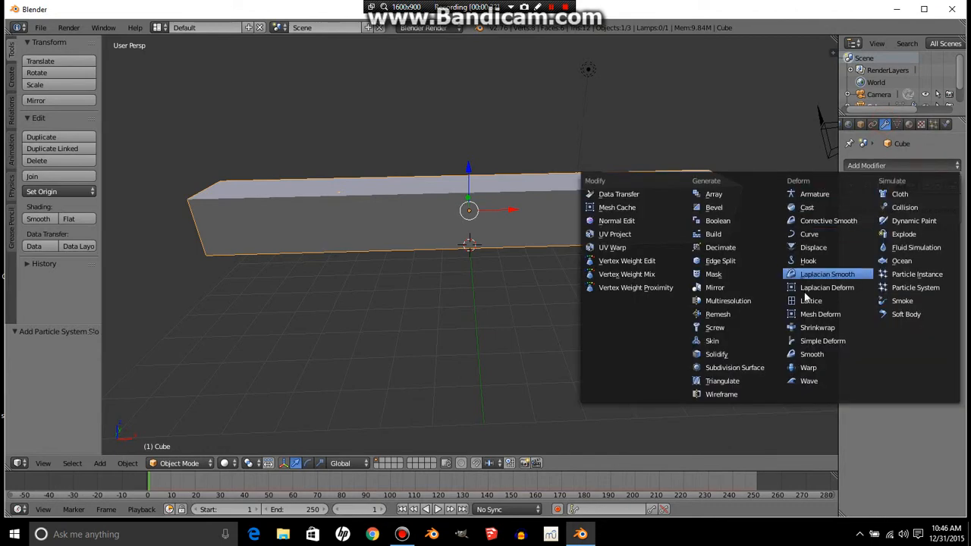
click(895, 236)
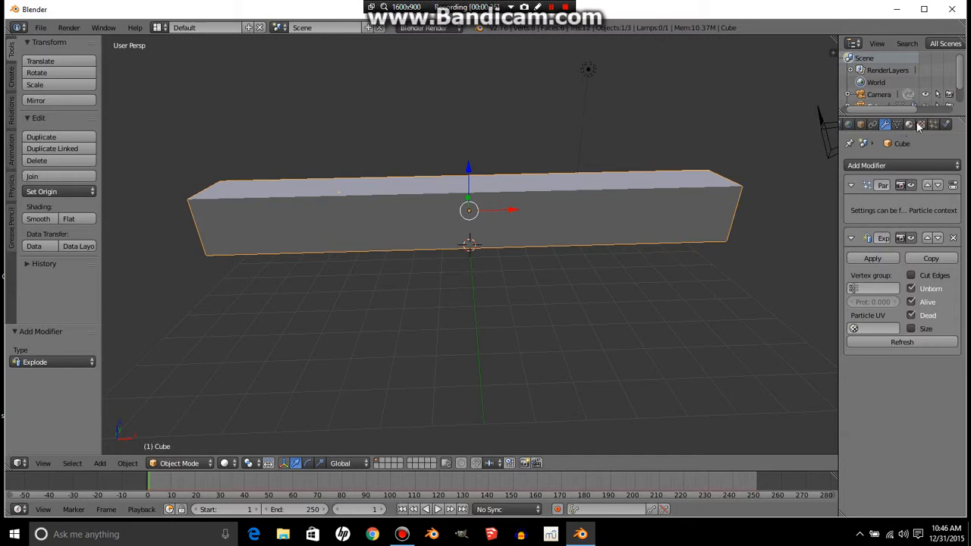
- Set the particle emission Start to 5, End to 100 and Lifetime to 100
click(933, 124)
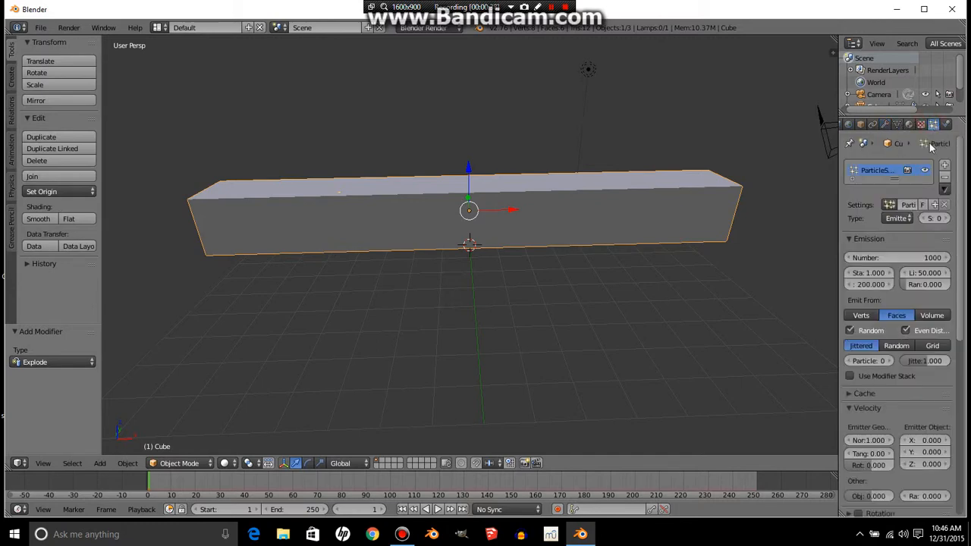
click(868, 273)
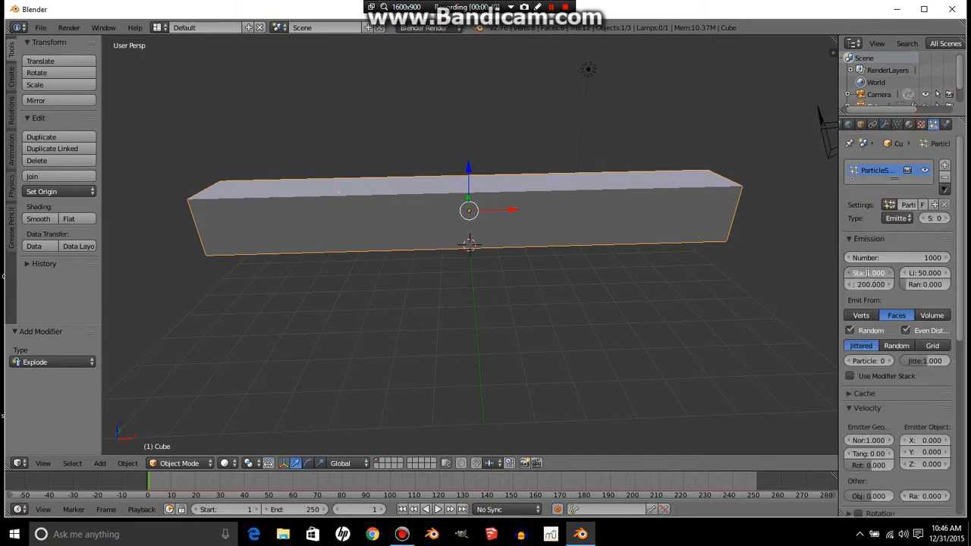
text(5)
key(Return)
click(860, 285)
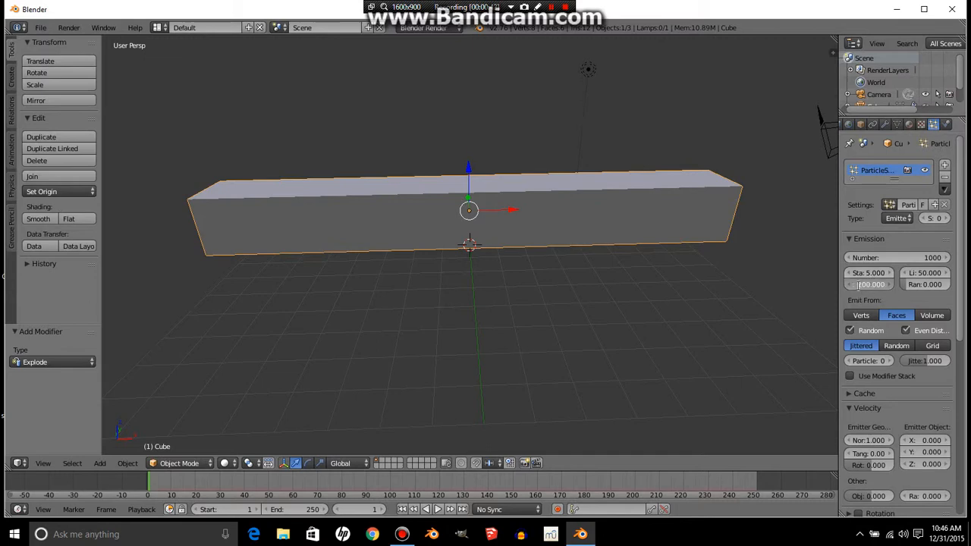
text(100)
click(925, 272)
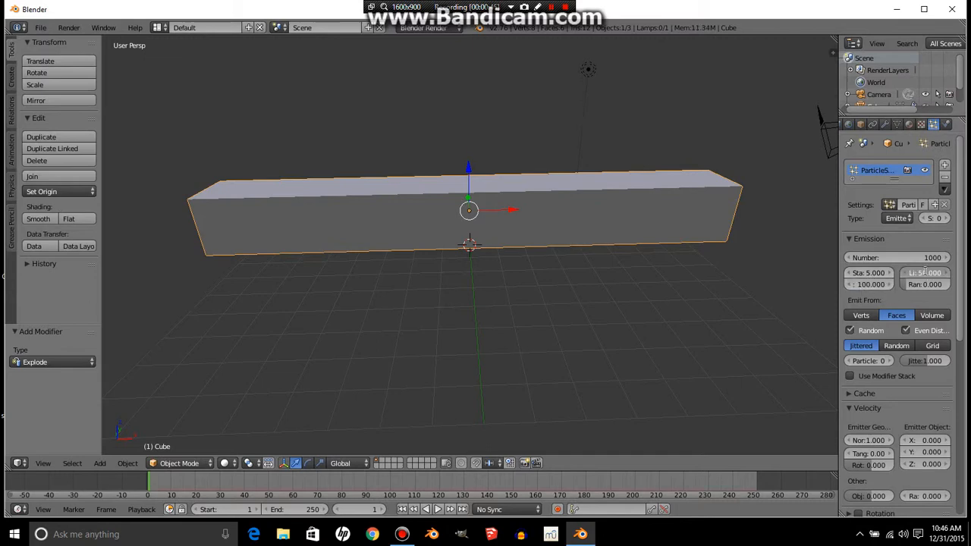
text(100)
key(Return)
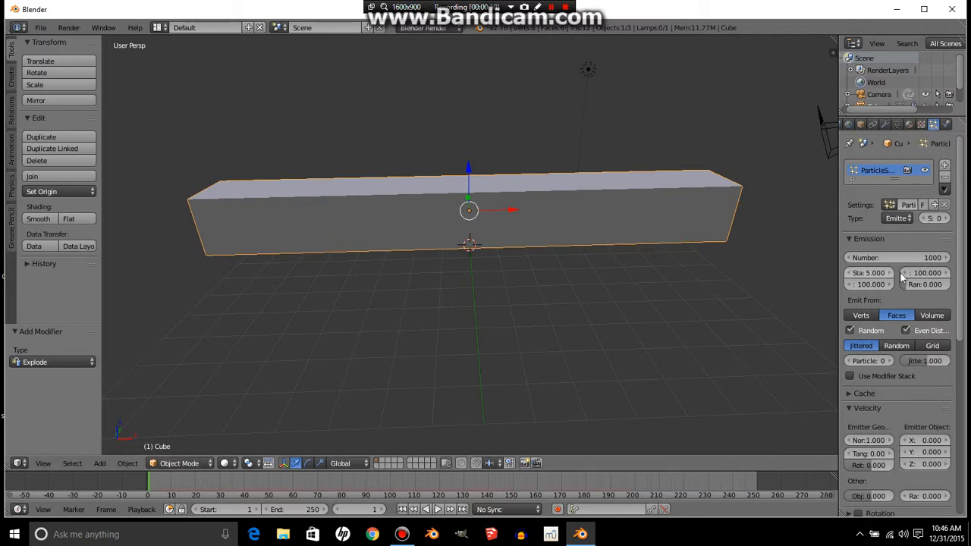
- Set the emitter geometry Normal velocity to 0
scroll(896, 258, down, 5)
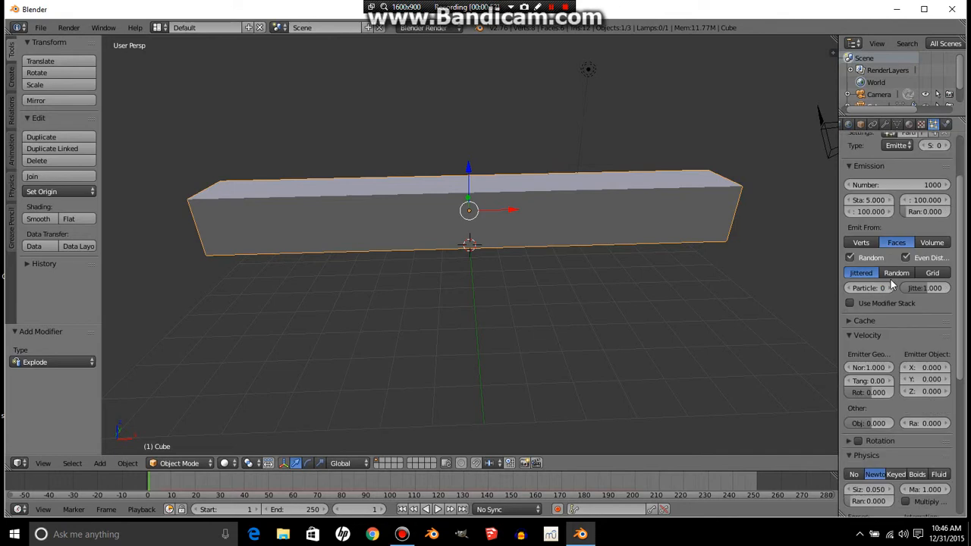
scroll(884, 298, down, 1)
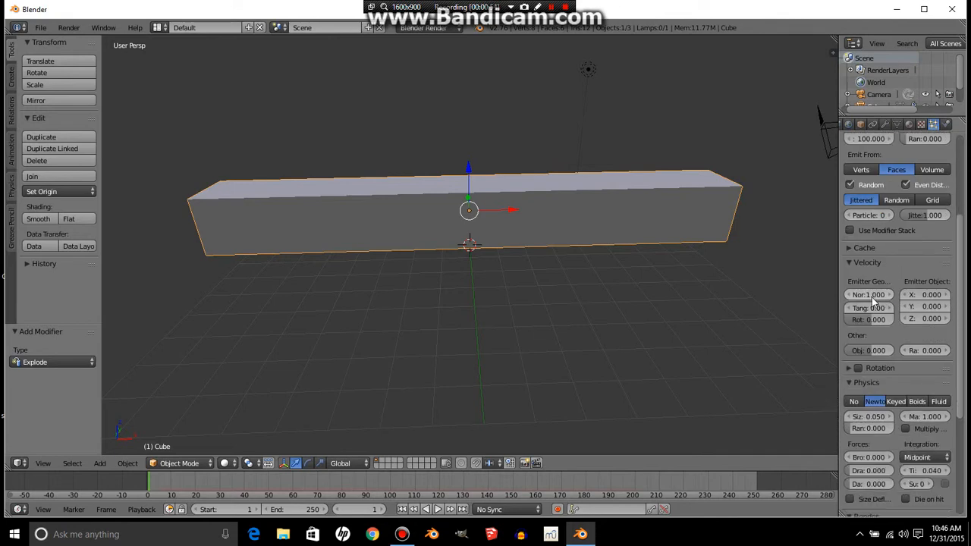
click(869, 296)
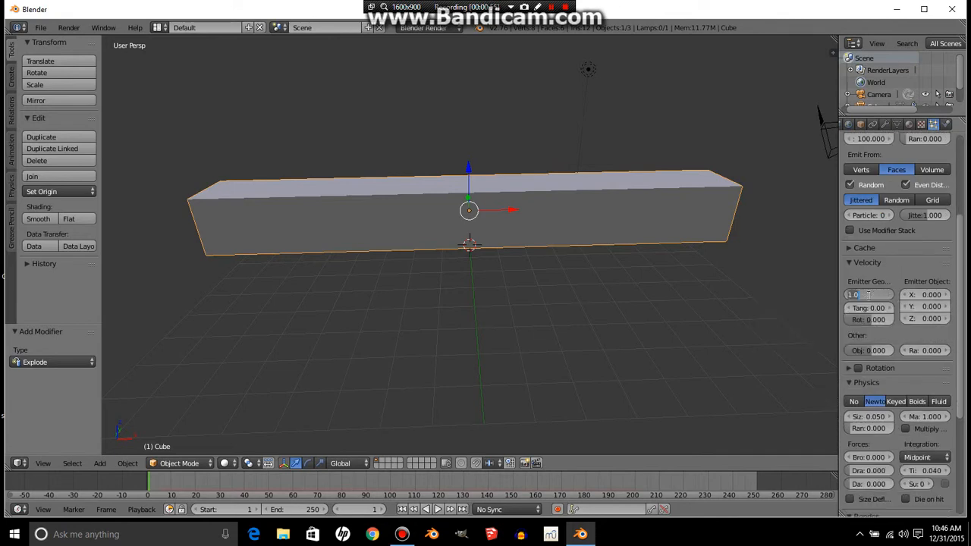
text(0)
key(Return)
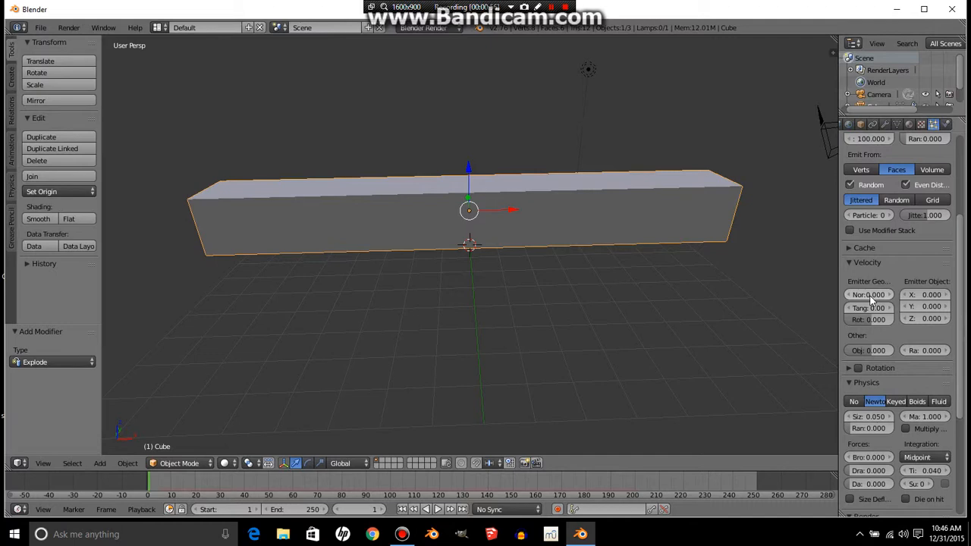
- Set the emitter object velocity Z to 2 and X to 1
click(921, 317)
key(Return)
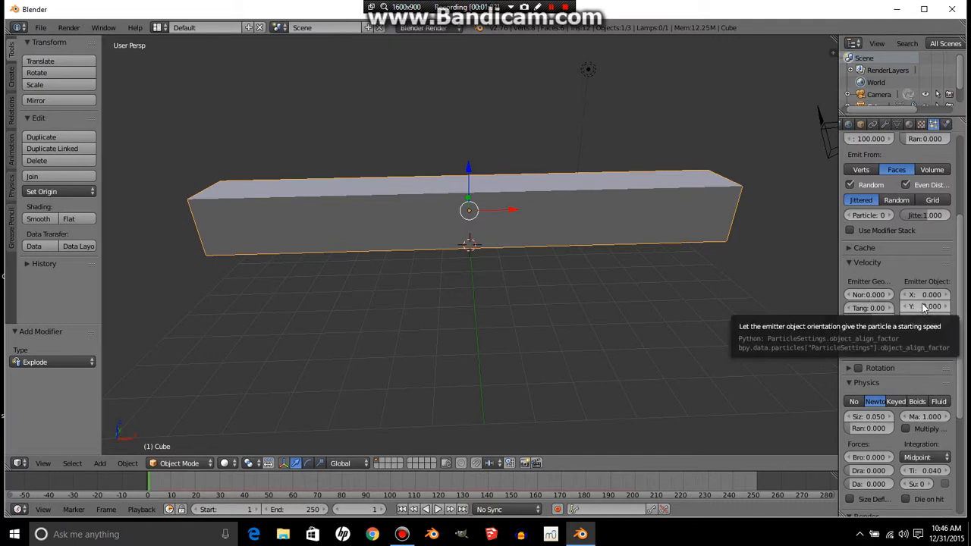
click(922, 295)
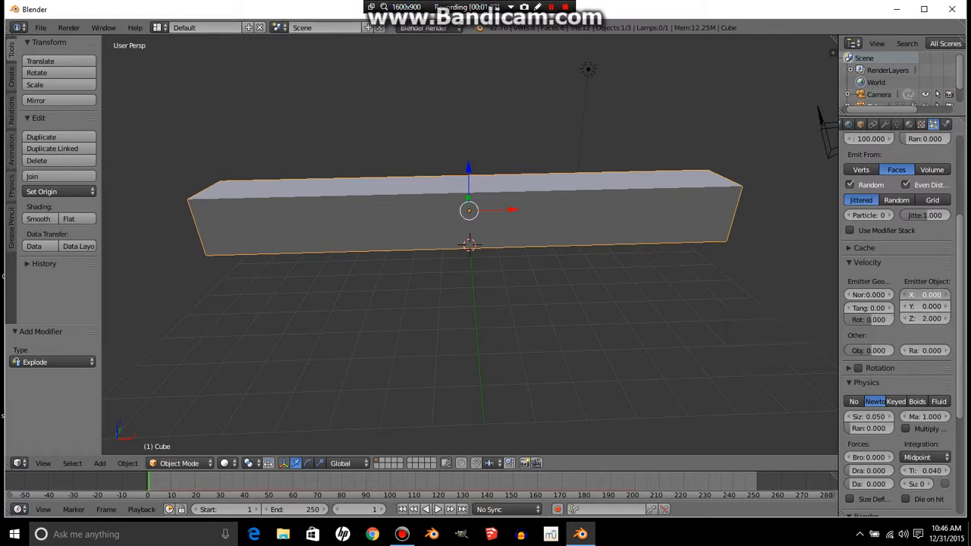
text(1)
key(Return)
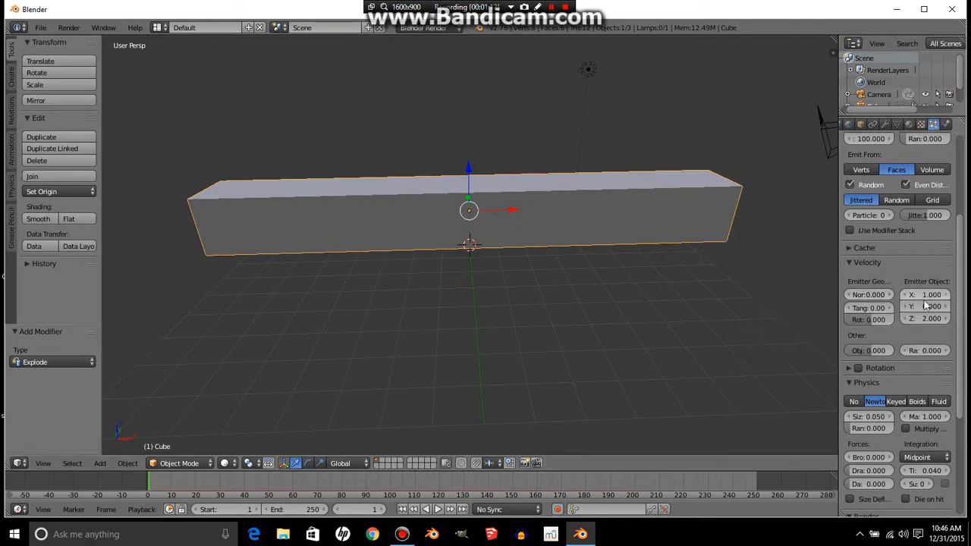
- Set the particle render type to None
scroll(897, 258, down, 4)
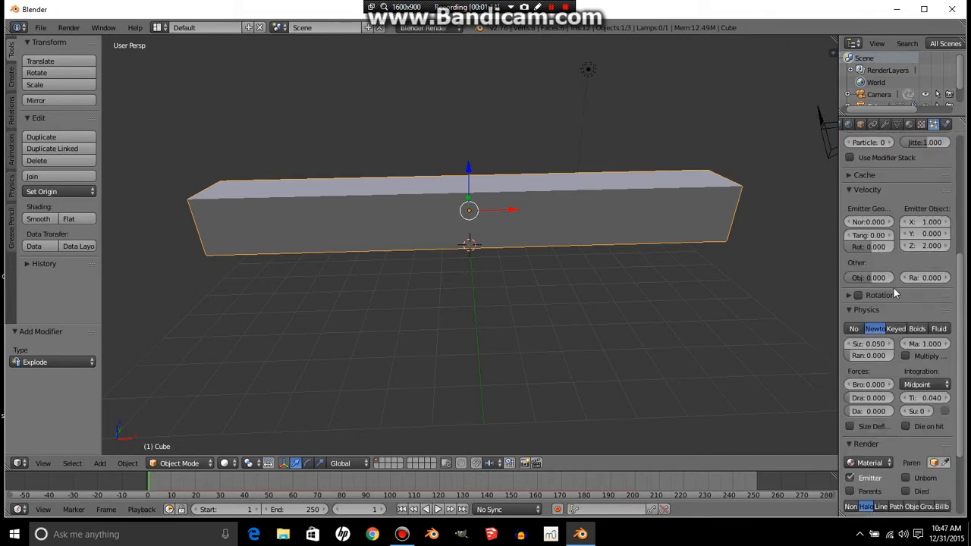
scroll(893, 292, down, 3)
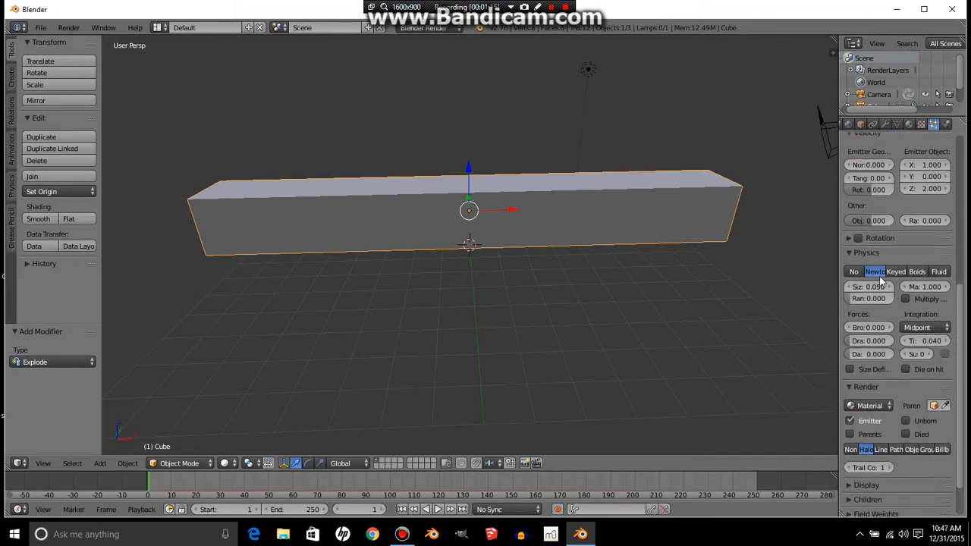
scroll(880, 281, up, 5)
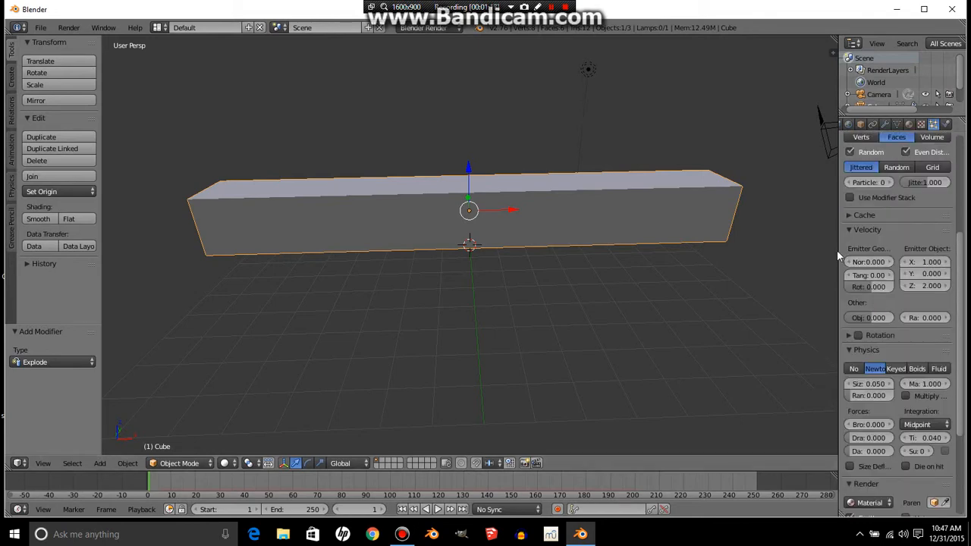
drag(837, 250, 768, 254)
scroll(808, 262, down, 7)
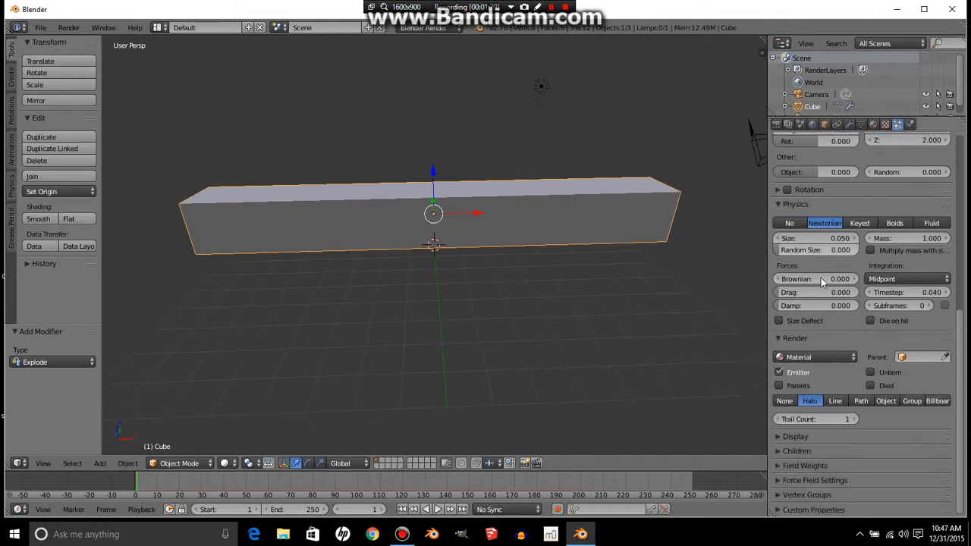
click(787, 402)
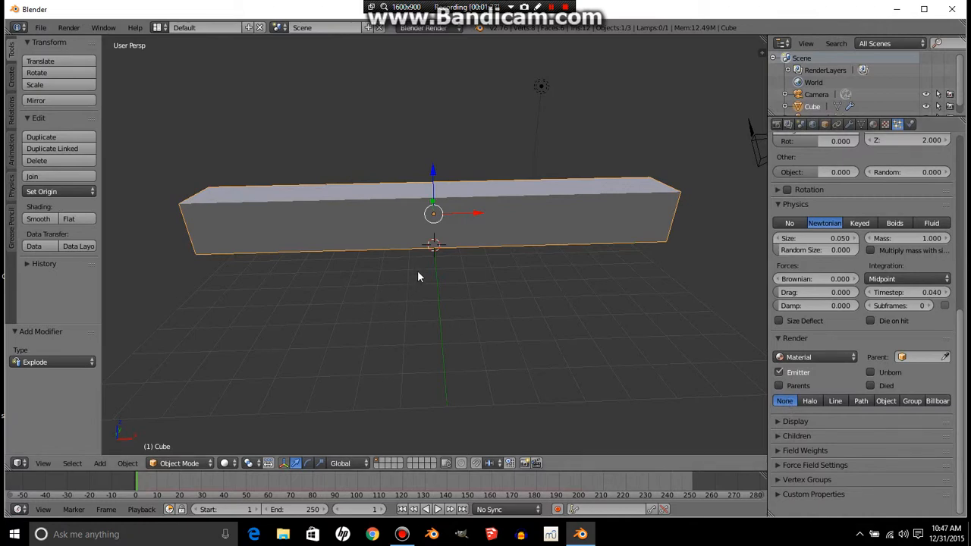
- Subdivide the bar's whole mesh in Edit Mode with 100 cuts, returning to Object Mode
scroll(865, 318, up, 6)
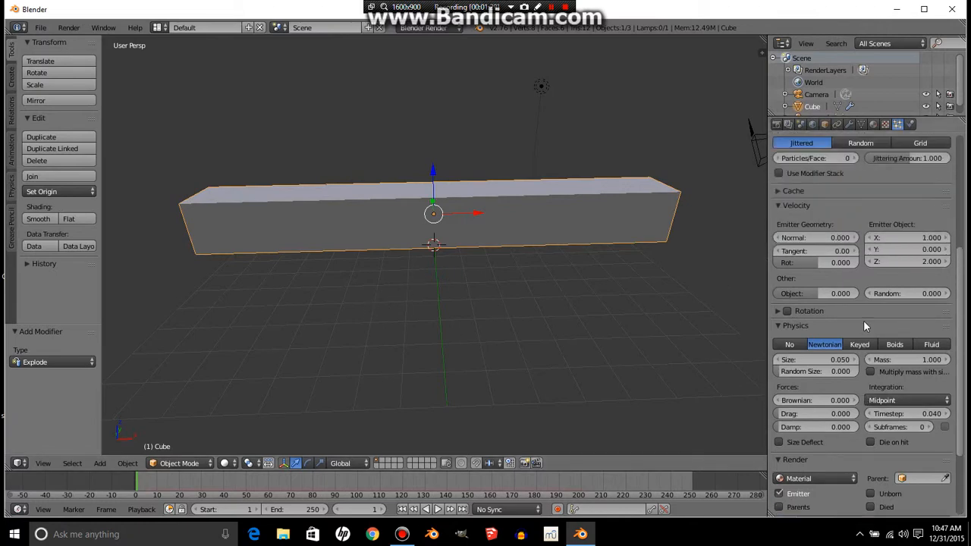
scroll(861, 325, up, 4)
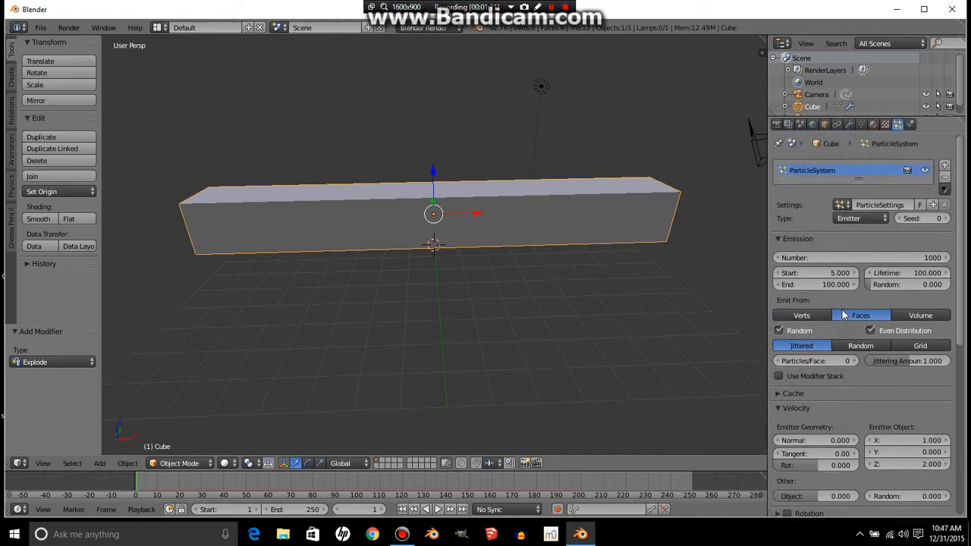
key(Tab)
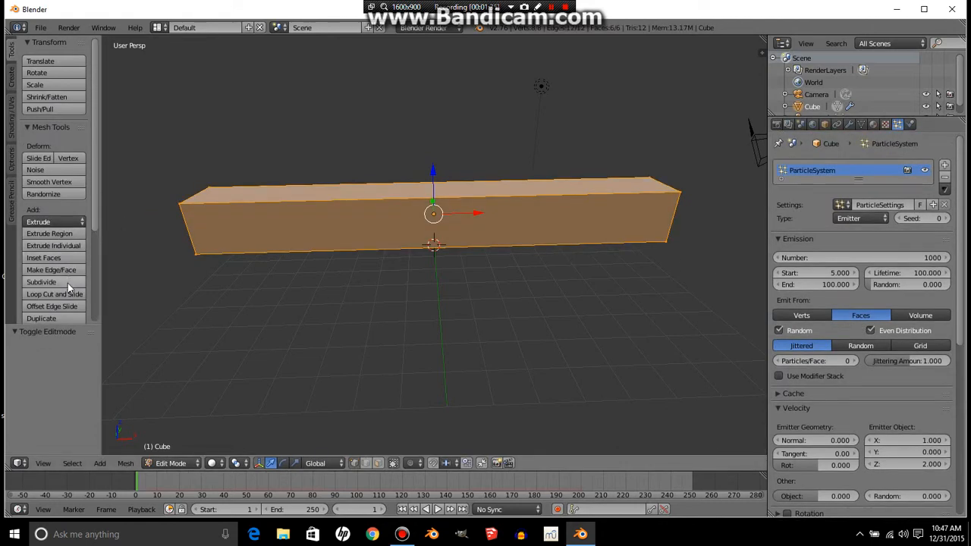
click(43, 282)
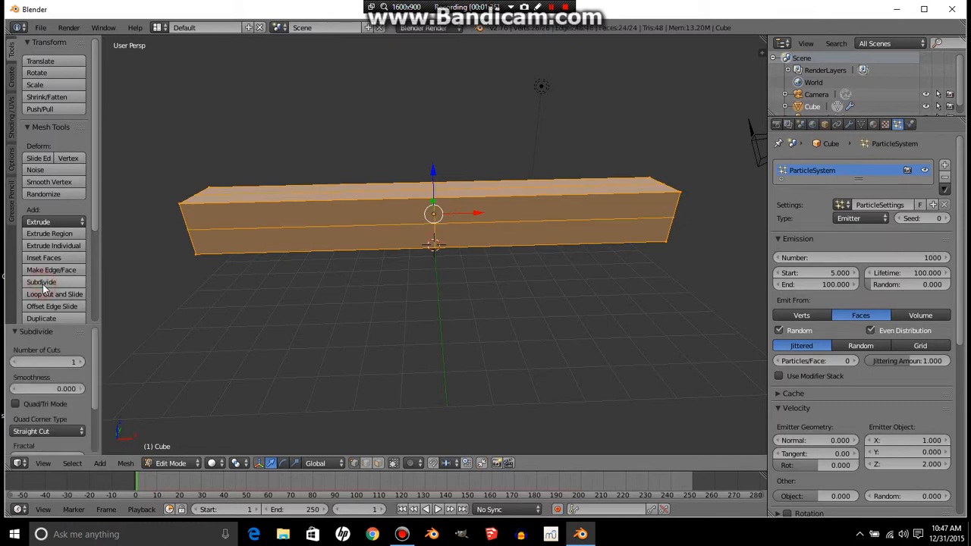
click(55, 363)
text(100)
key(Return)
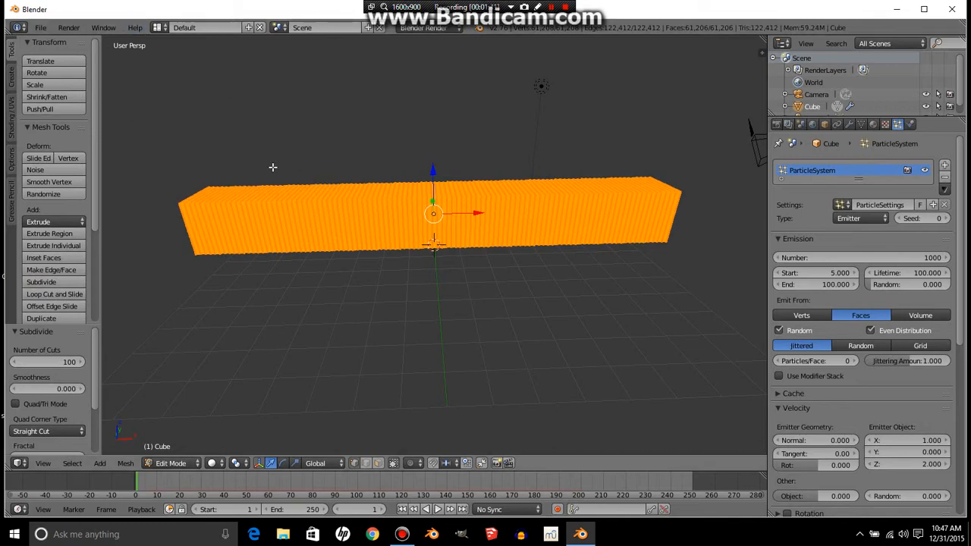
key(Tab)
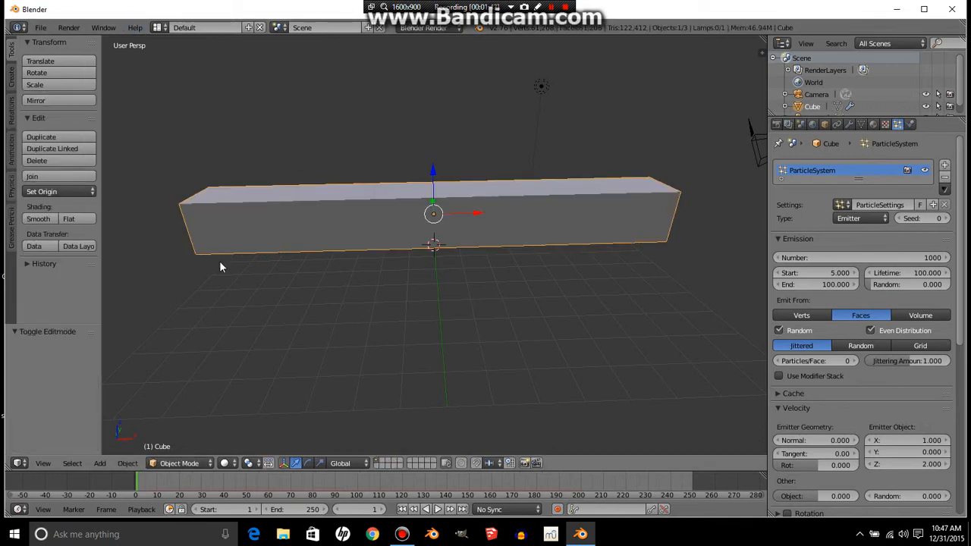
- Set the particle emission Number to 100000
click(843, 259)
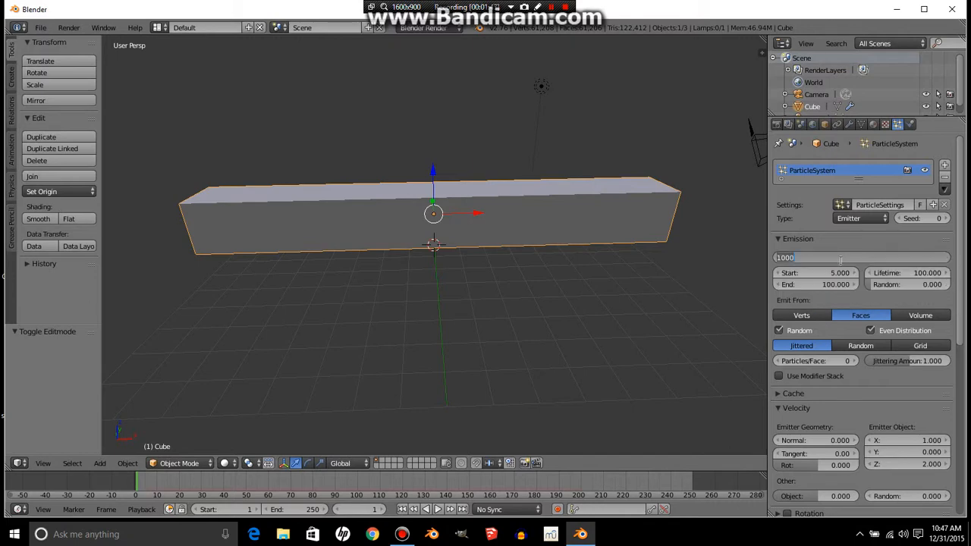
text(100000)
key(Return)
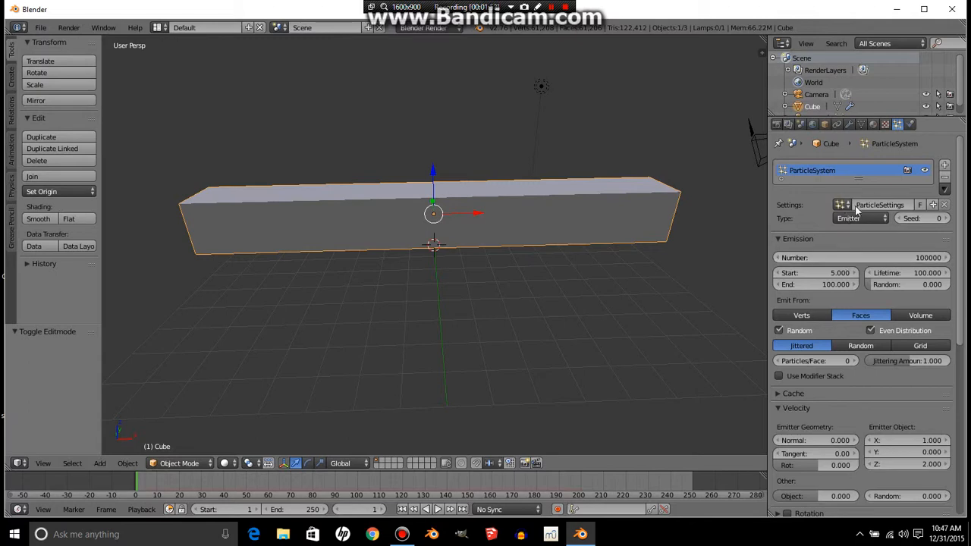
- Add a new texture to the particle system and set its type to Blend
click(885, 125)
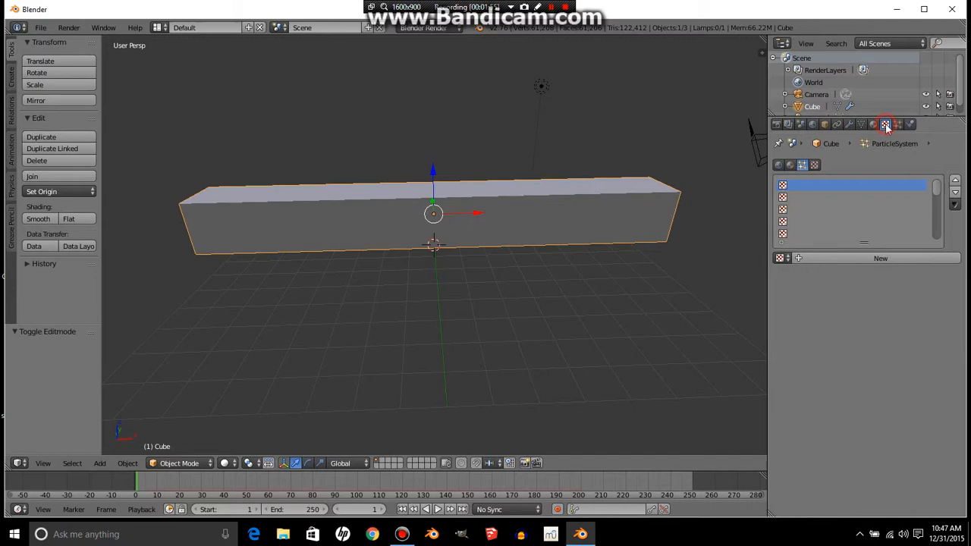
click(889, 258)
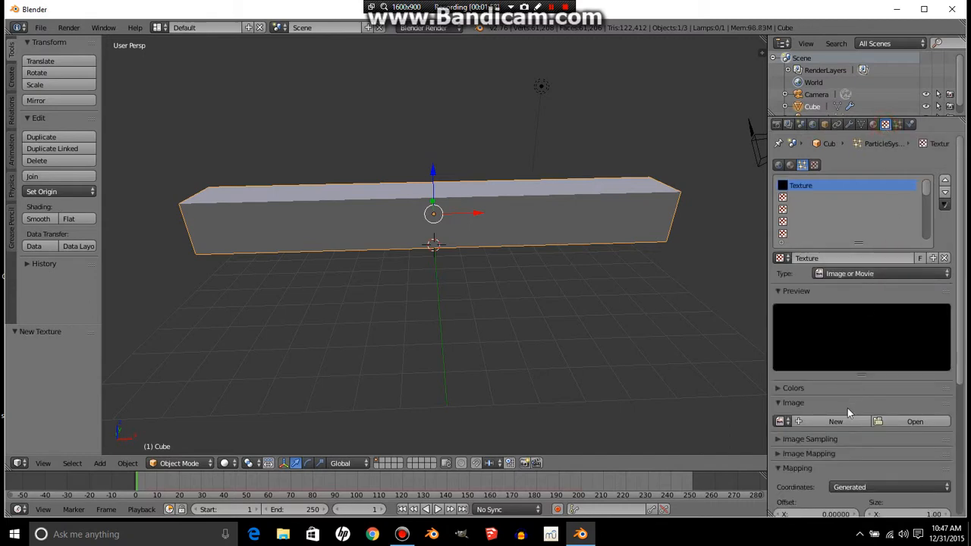
click(924, 273)
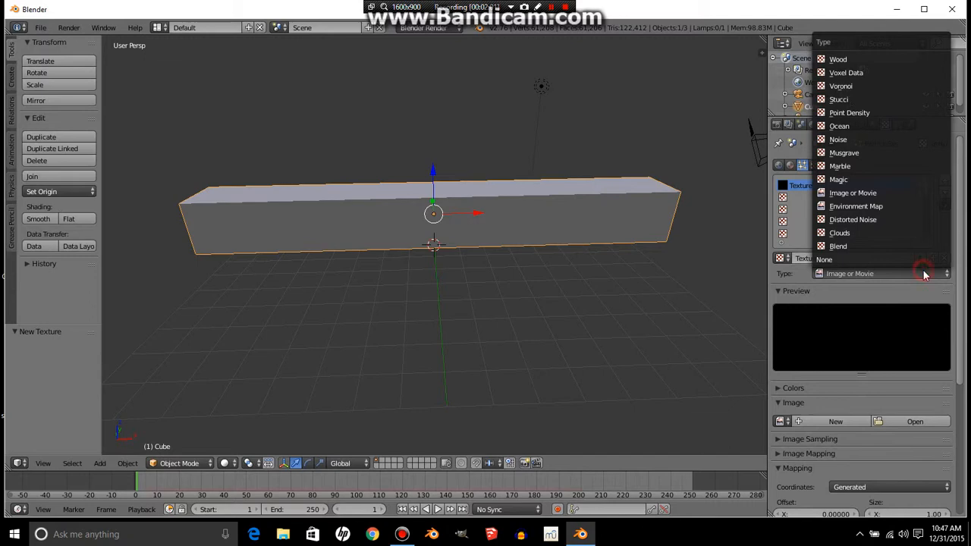
click(881, 246)
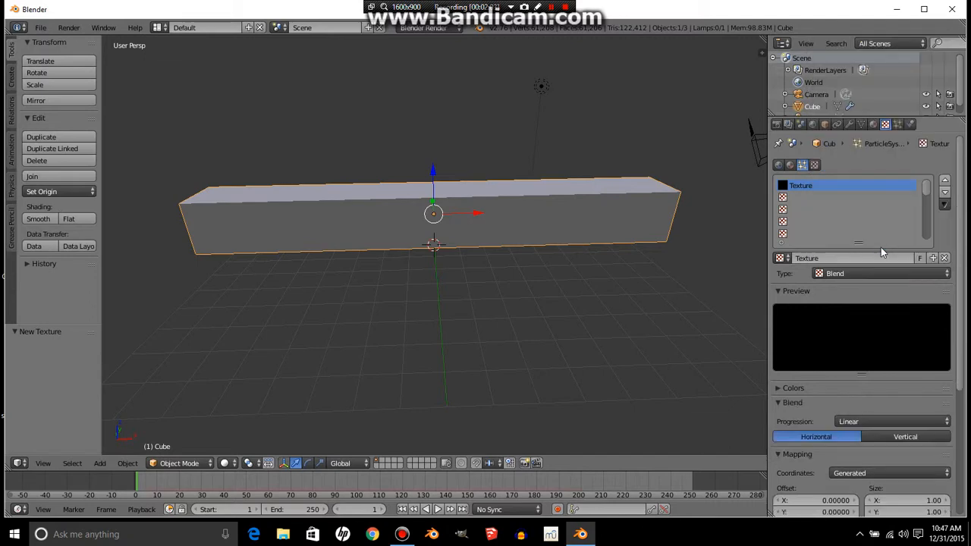
- Play the animation to preview the particle emission, then stop and return to the first frame
click(438, 509)
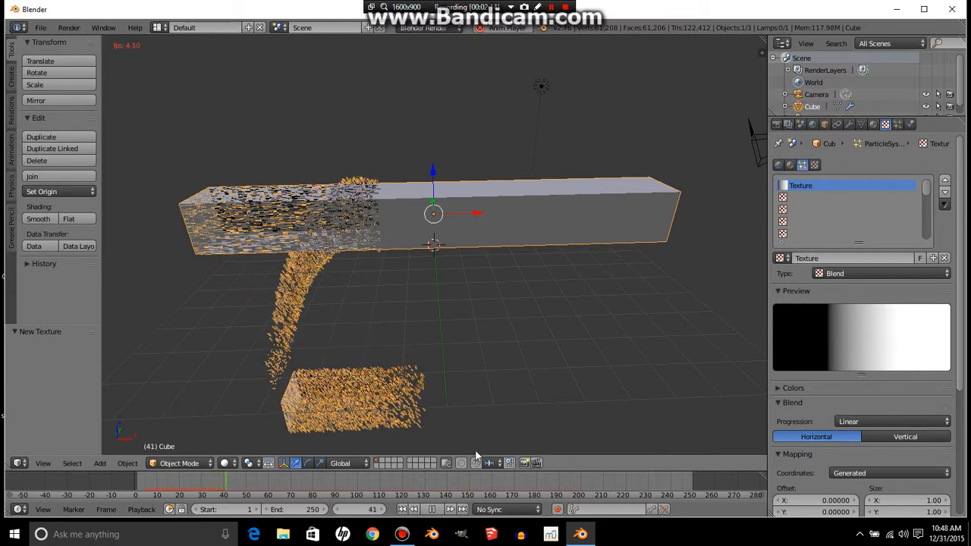
click(434, 510)
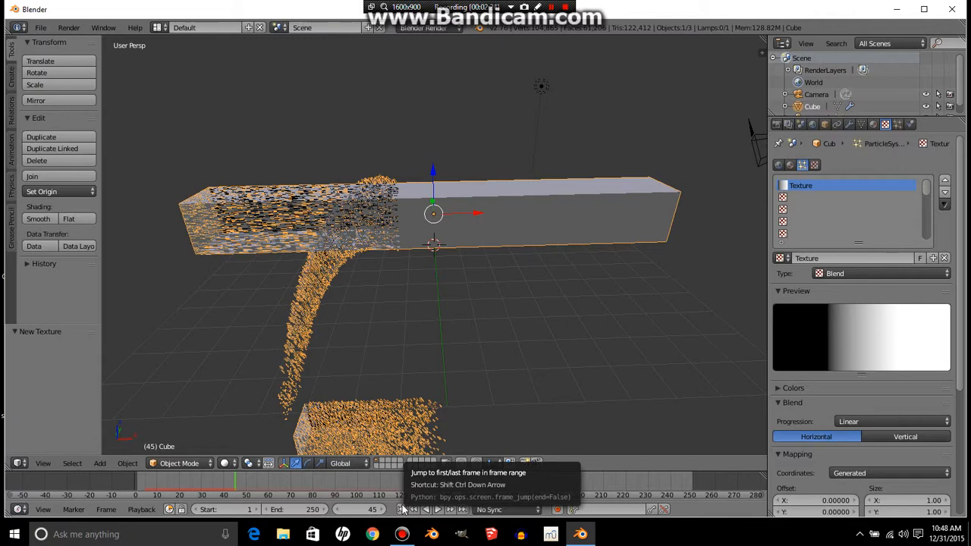
click(403, 509)
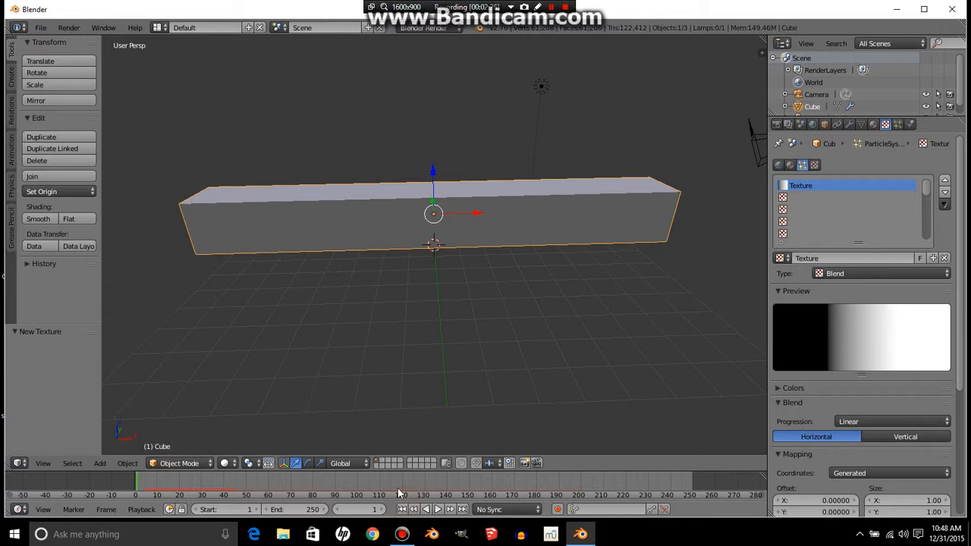
- Add a ground plane, scaled about 50.8 times and lowered about 0.28 units below the bar
click(898, 124)
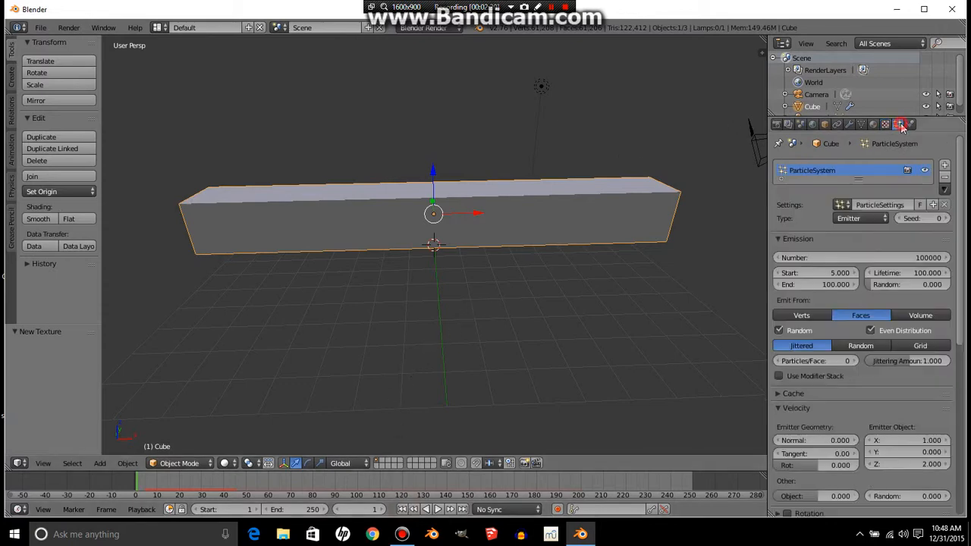
click(10, 77)
click(58, 73)
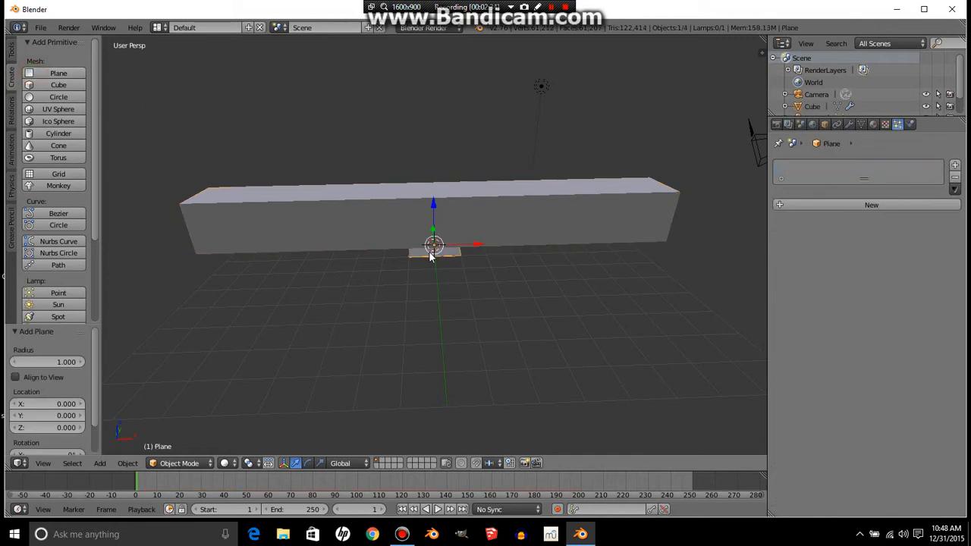
key(s)
click(626, 422)
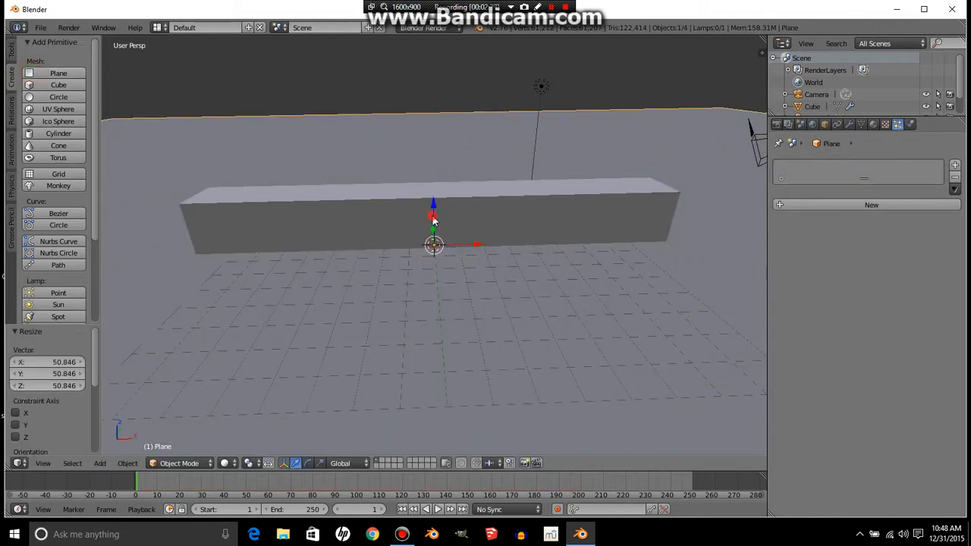
drag(432, 216, 432, 222)
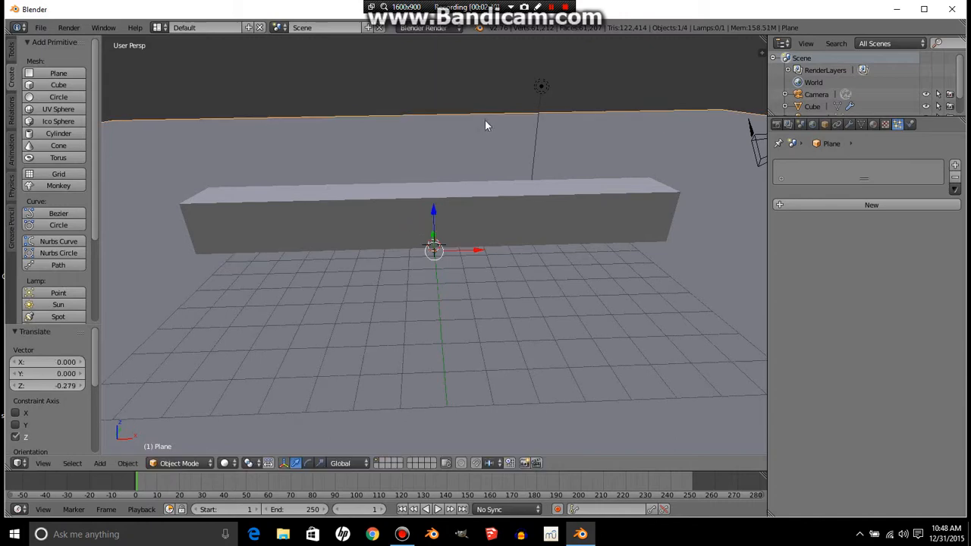
- Enable Collision physics on the plane with particle damping factor 1 and particle friction factor 0.7
click(910, 128)
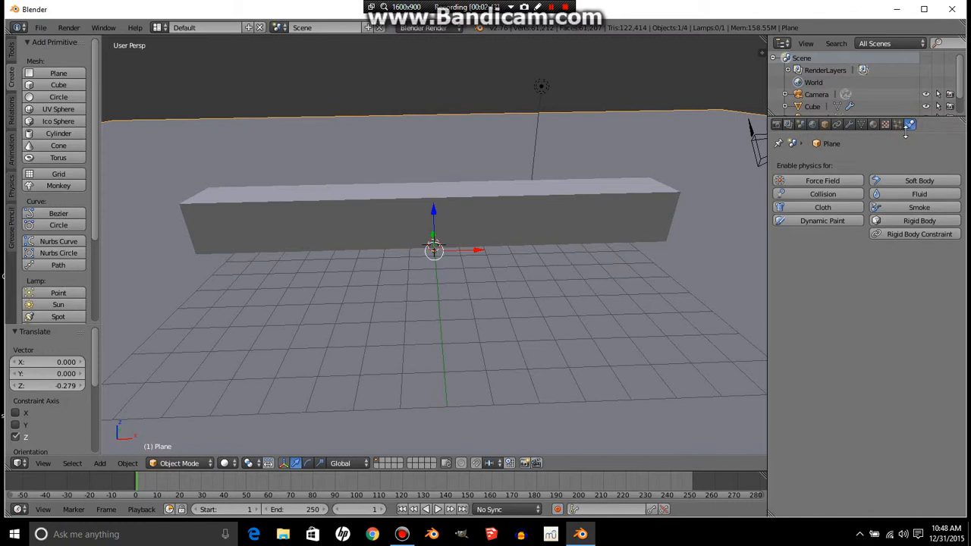
click(839, 195)
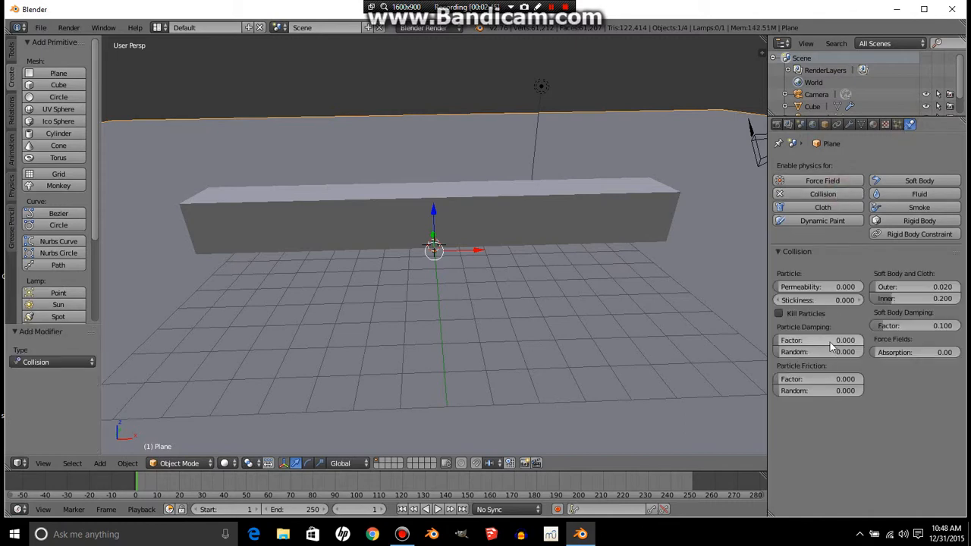
click(831, 341)
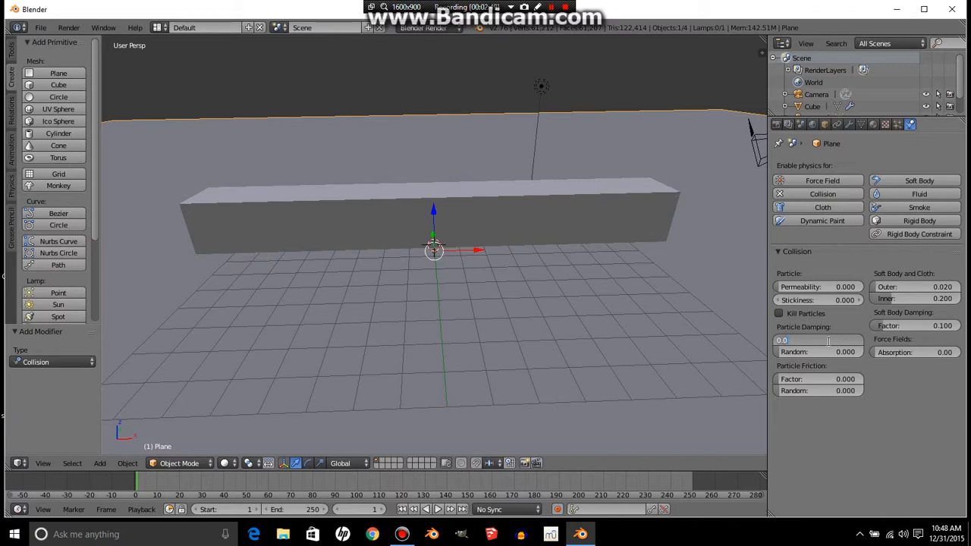
text(1)
key(Return)
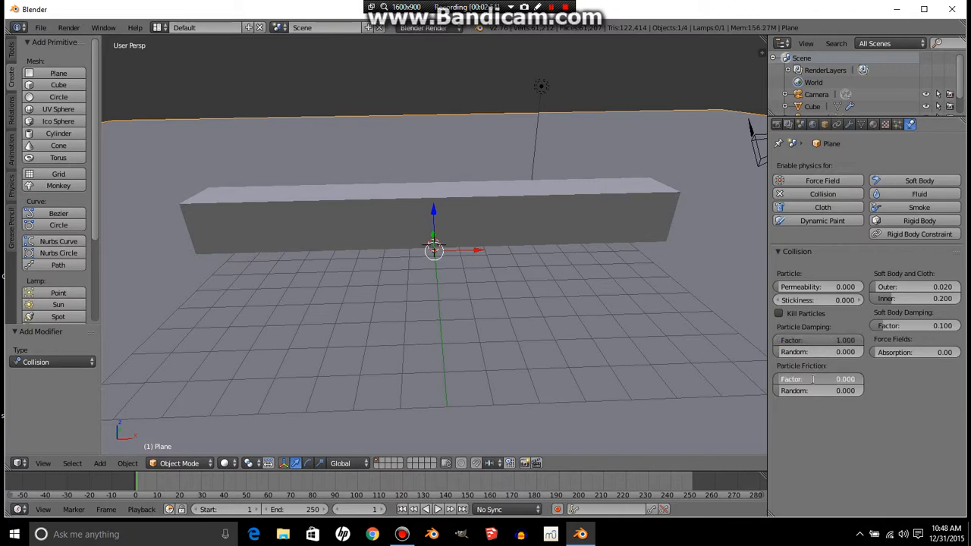
click(813, 379)
key(Return)
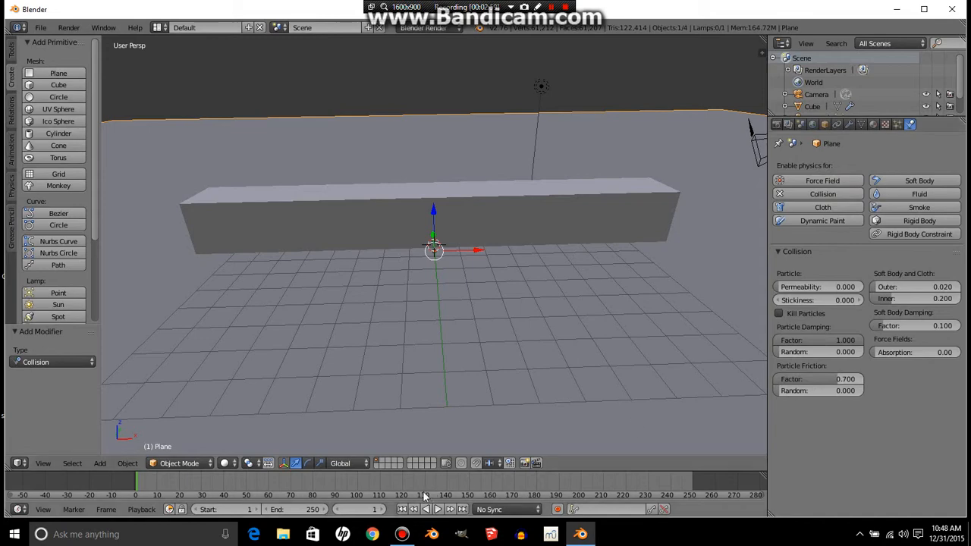
- Play the animation twice to preview particles landing on the ground, rewinding to the first frame each time
click(438, 509)
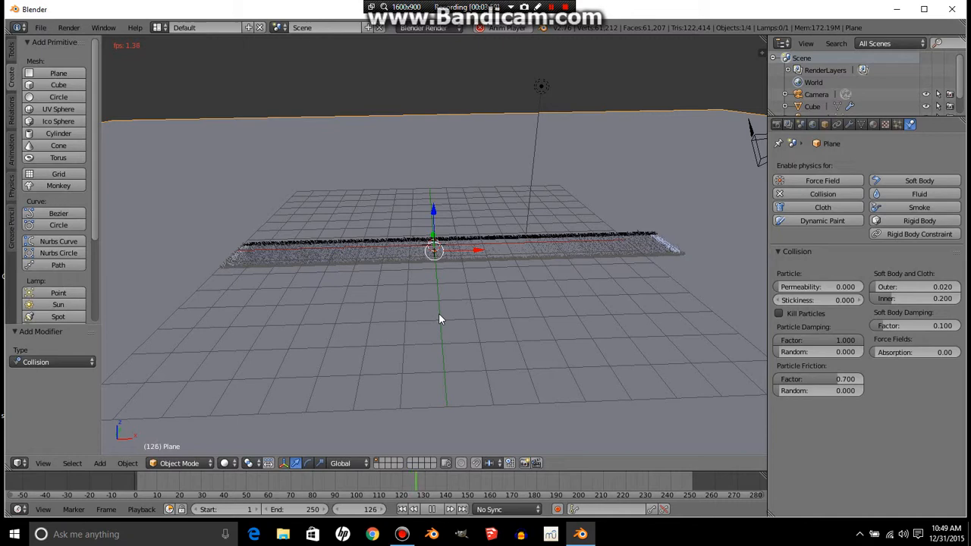
click(434, 509)
click(402, 510)
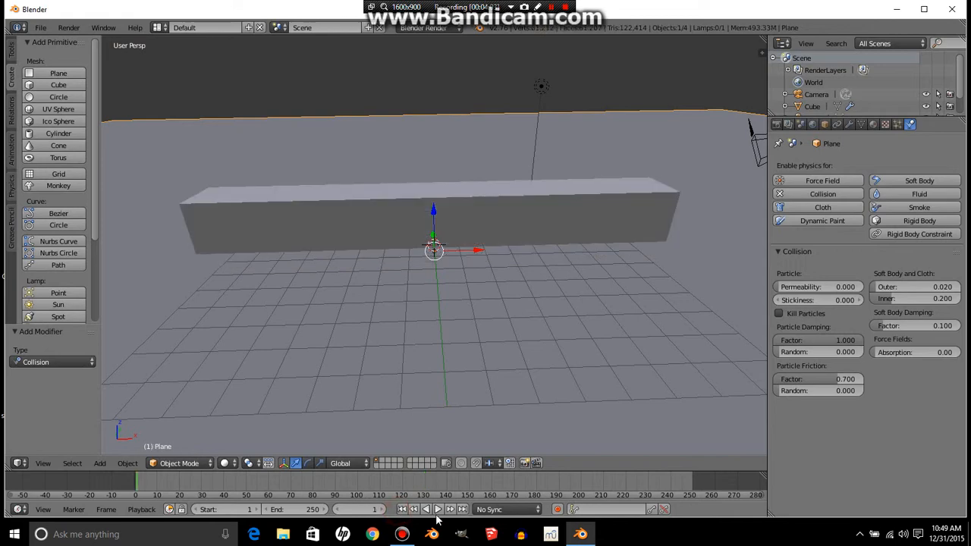
click(438, 511)
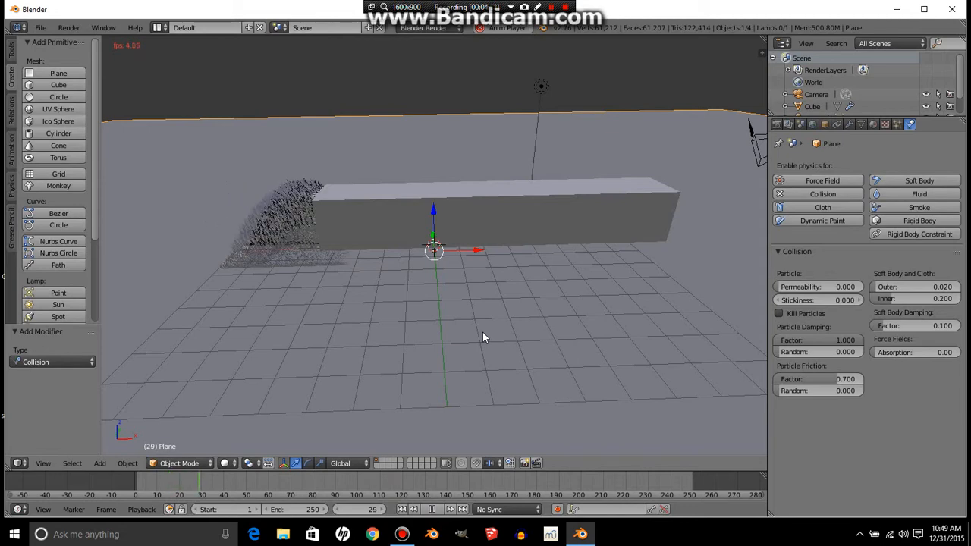
click(432, 510)
click(403, 510)
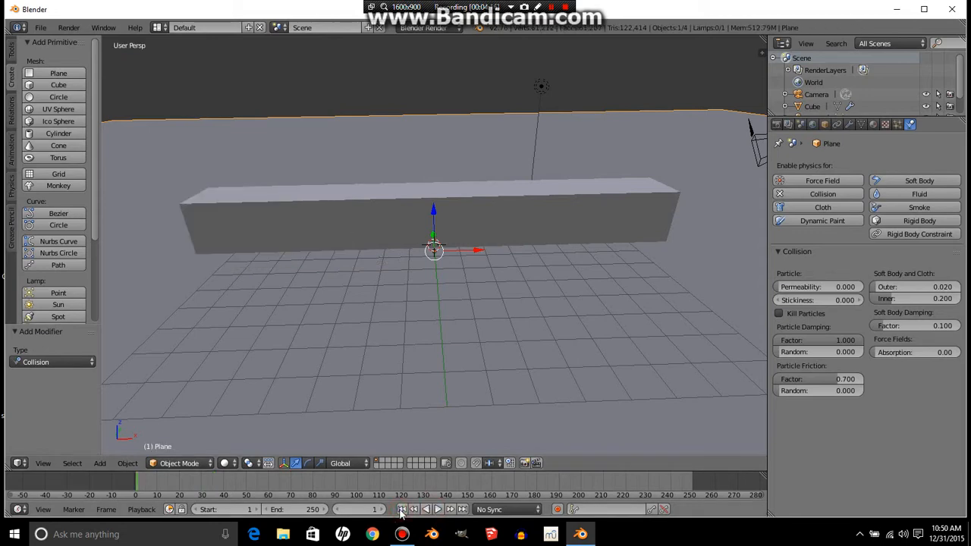
- Set the animation end frame to 110
click(302, 509)
text(110)
key(Return)
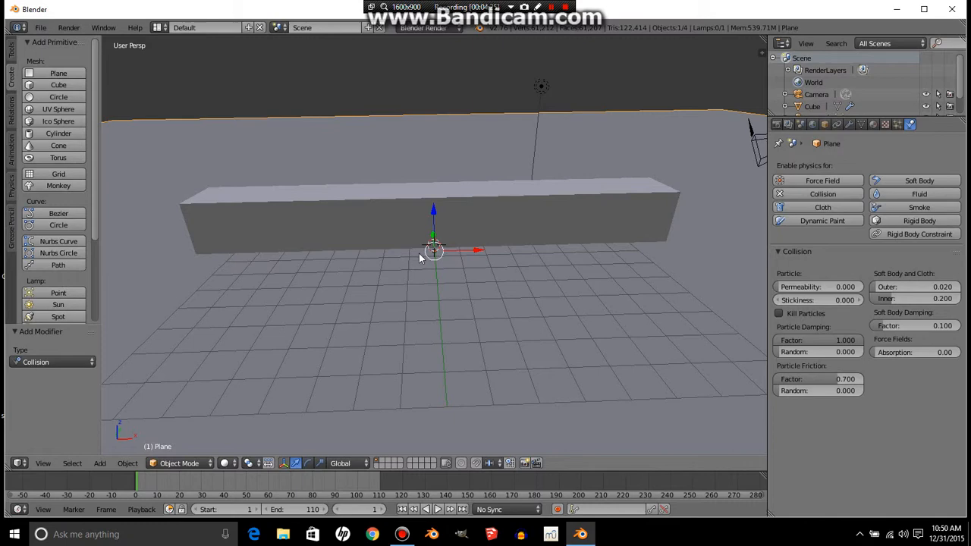
- Preview the animation from an angled view, then stop and rewind to the first frame
scroll(419, 253, down, 2)
middle_drag(413, 250, 474, 249)
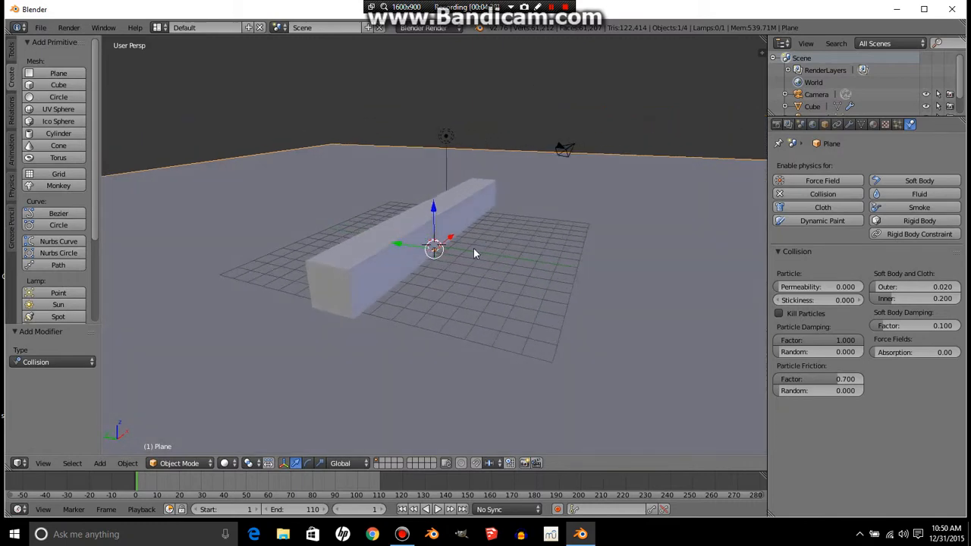
click(438, 509)
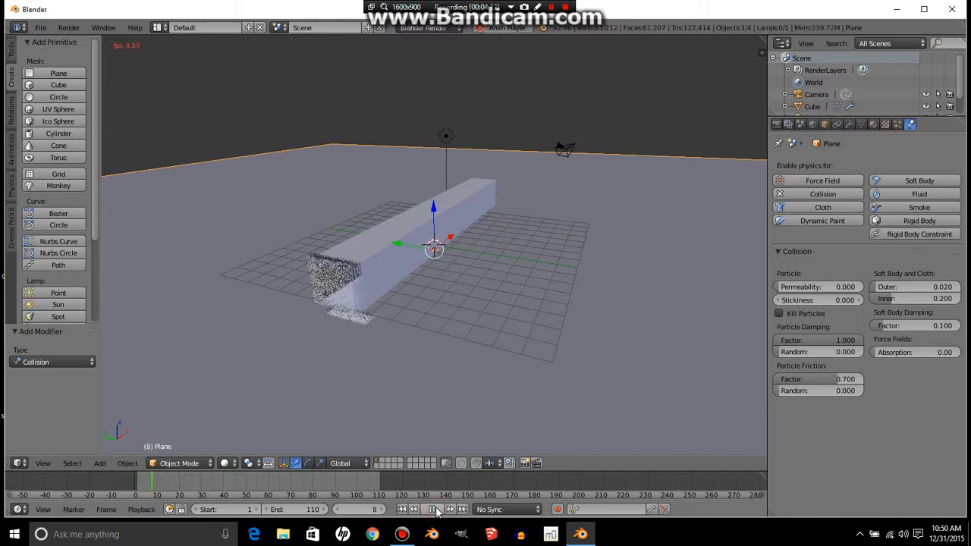
click(434, 509)
click(402, 509)
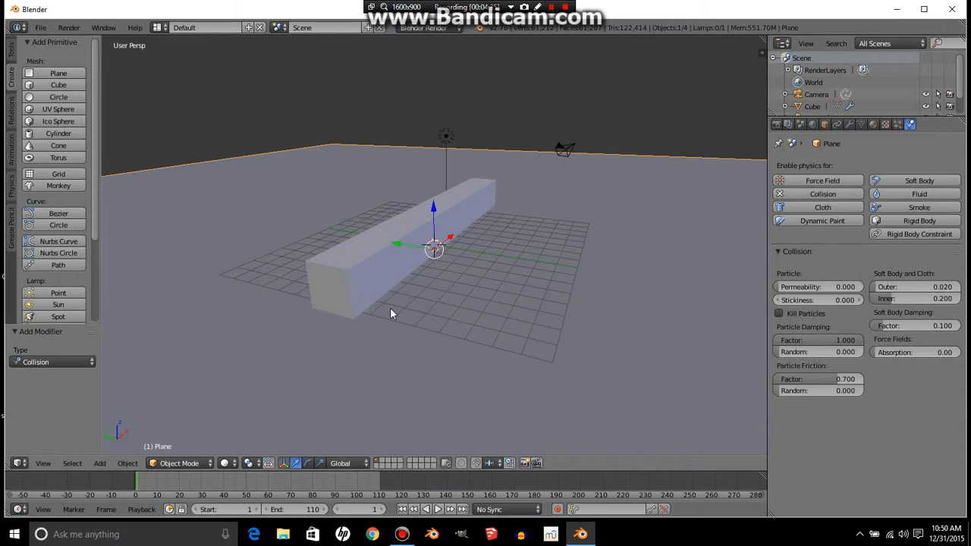
- Align the camera to the current viewport view
key(ctrl+alt+KP_0)
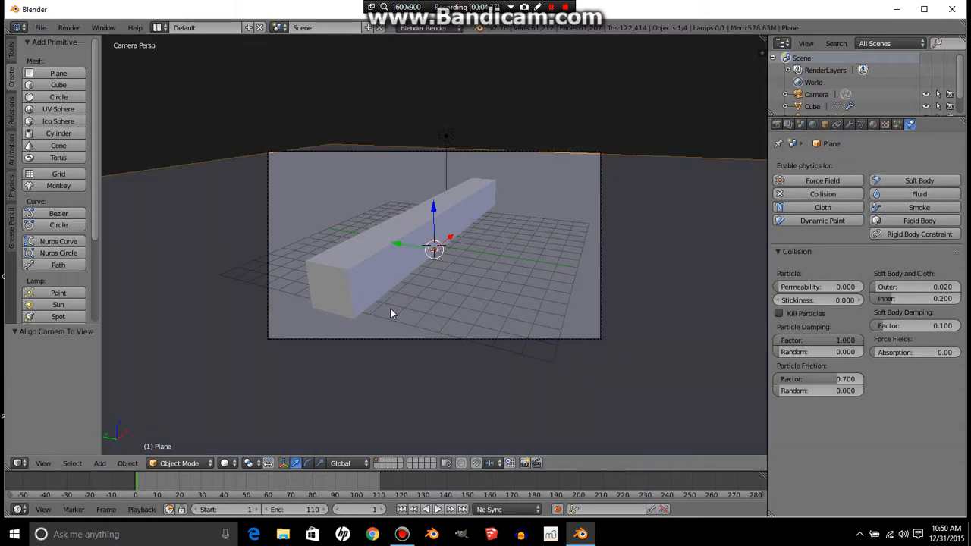
scroll(381, 308, up, 1)
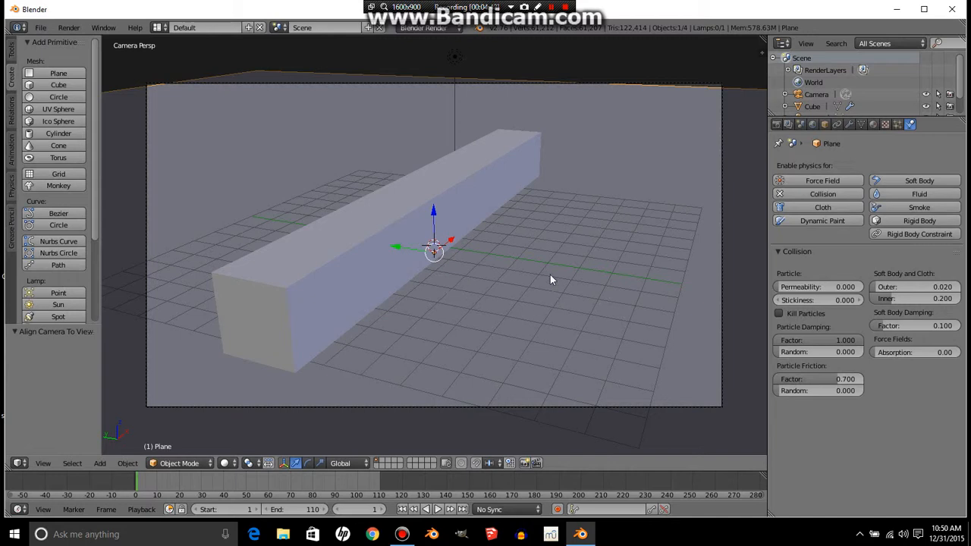
- Scale the ground plane up about 2.4 times
key(s)
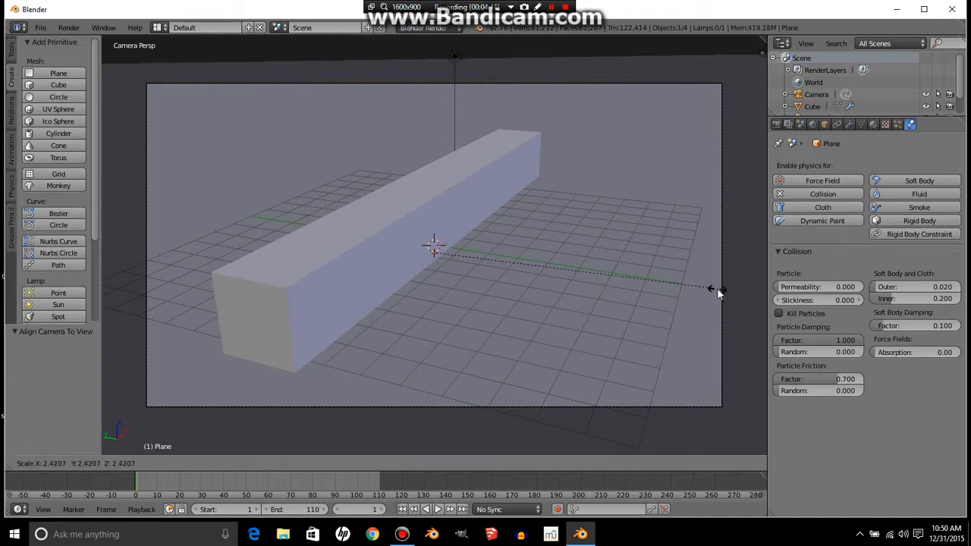
click(718, 289)
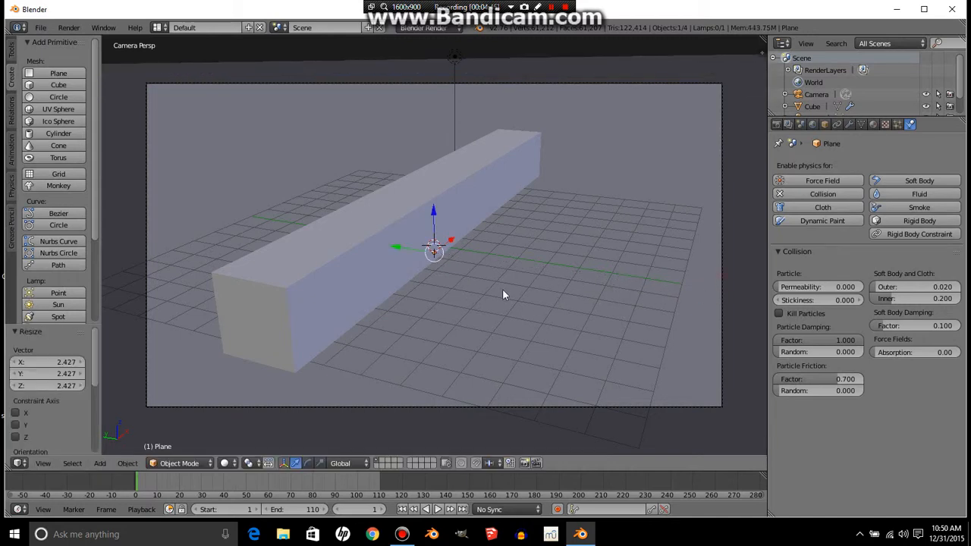
- Give the bar's material a pink diffuse color and set its Emit value to 1
right_click(318, 298)
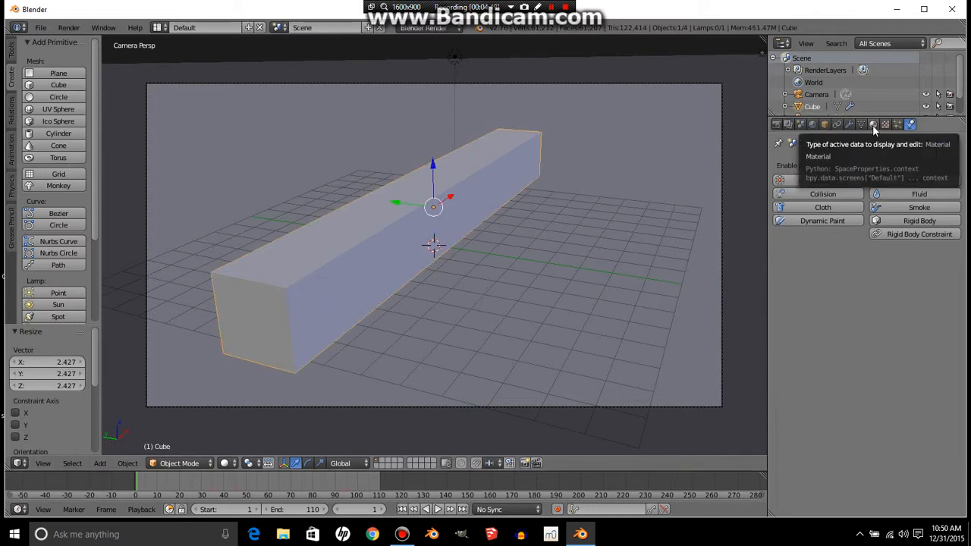
click(874, 125)
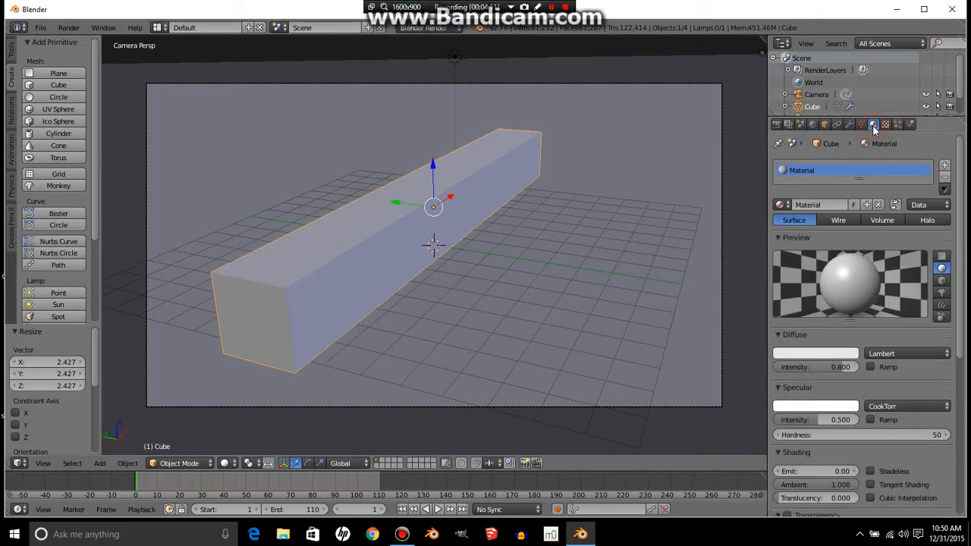
click(797, 354)
drag(785, 249, 823, 271)
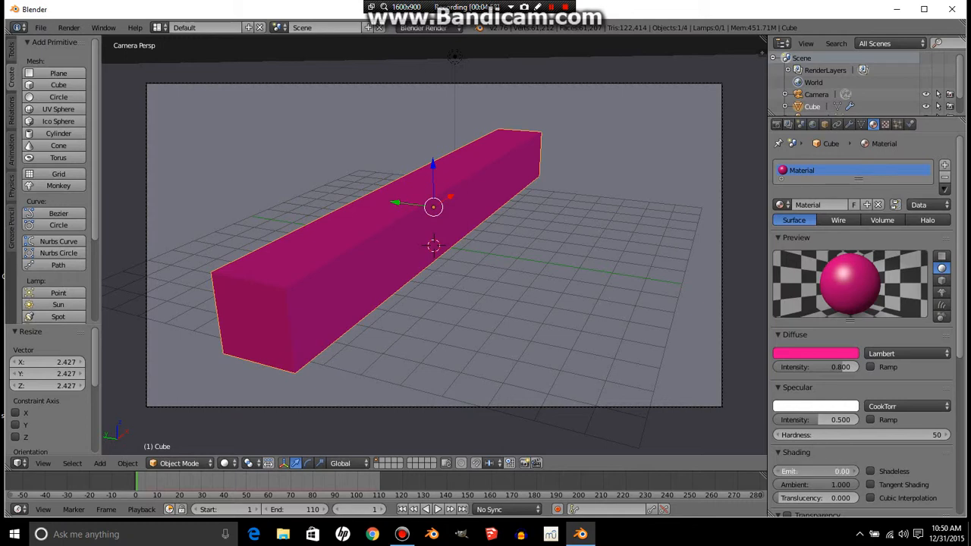
click(821, 470)
text(1)
key(Return)
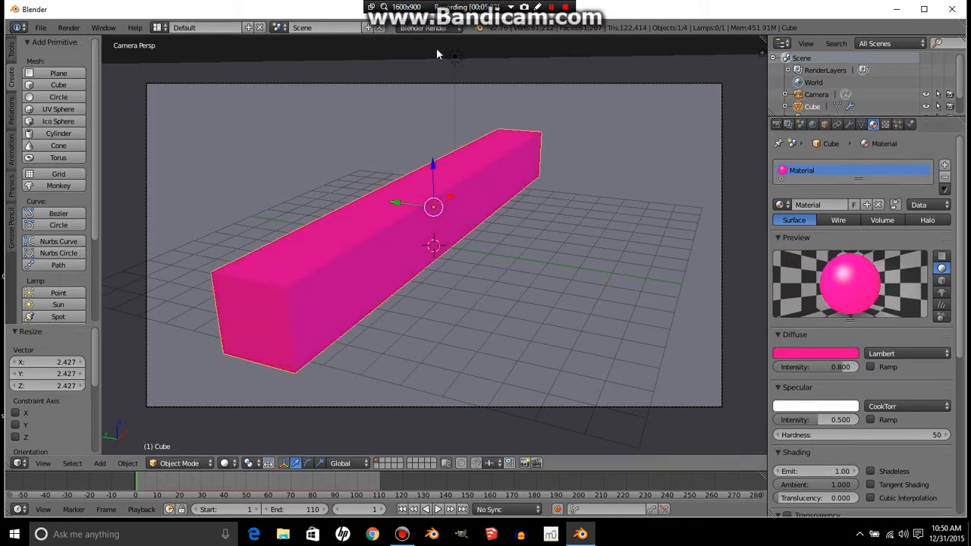
- Select the lamp and set its energy to 10
right_click(457, 69)
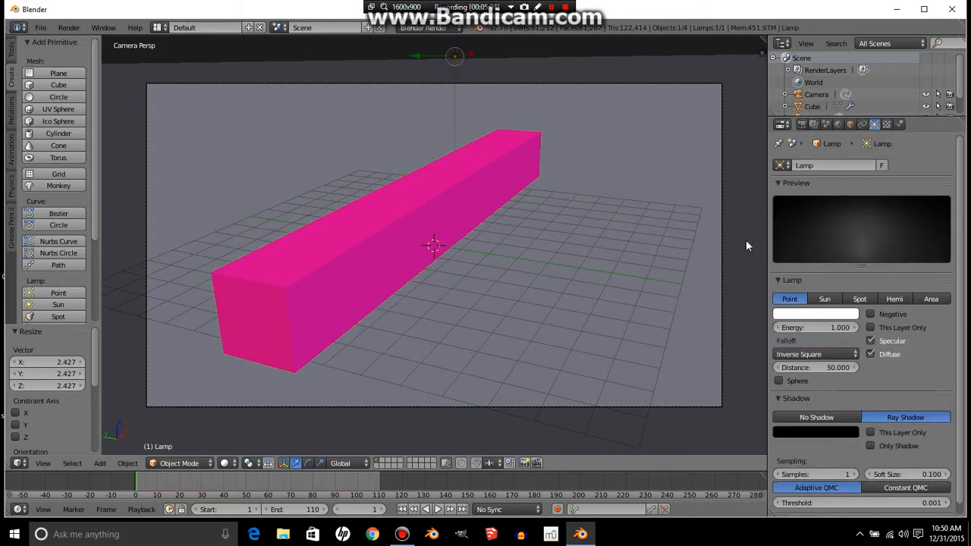
click(804, 326)
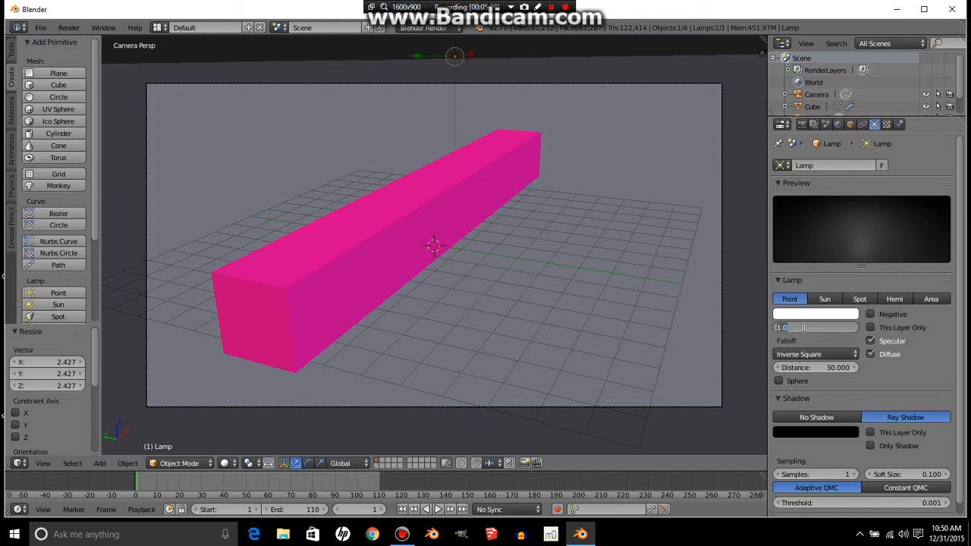
text(10)
key(Return)
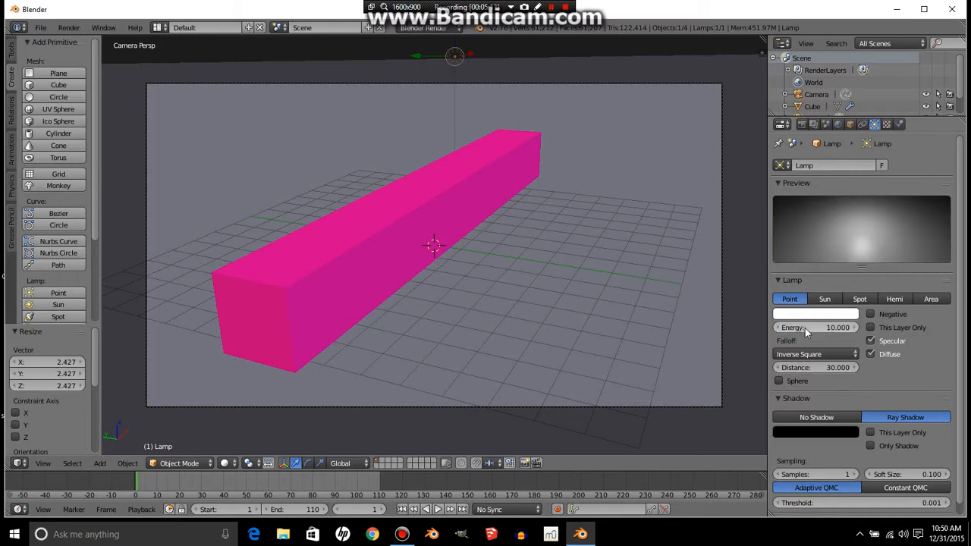
- Preview the scene in Rendered viewport shading, then return to Solid shading
click(225, 463)
click(248, 382)
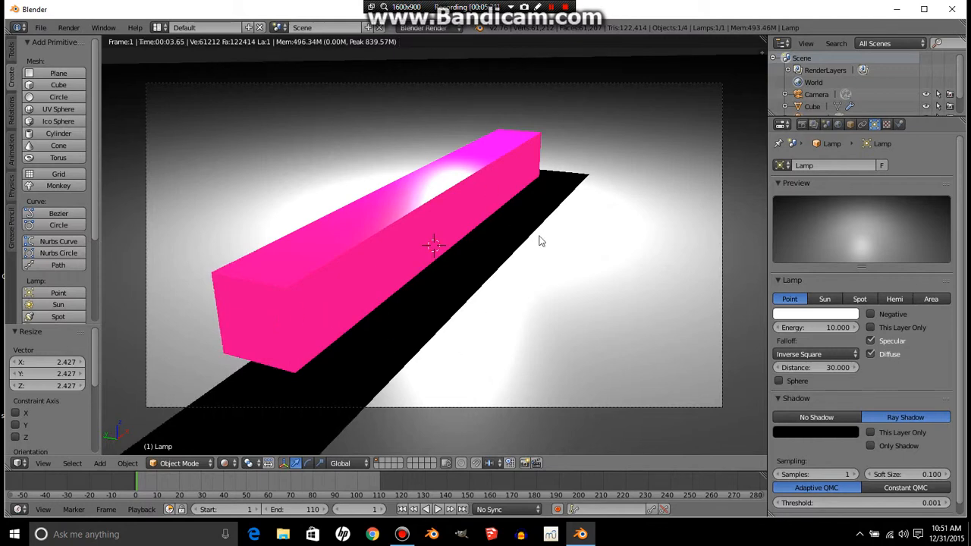
right_click(554, 285)
click(226, 463)
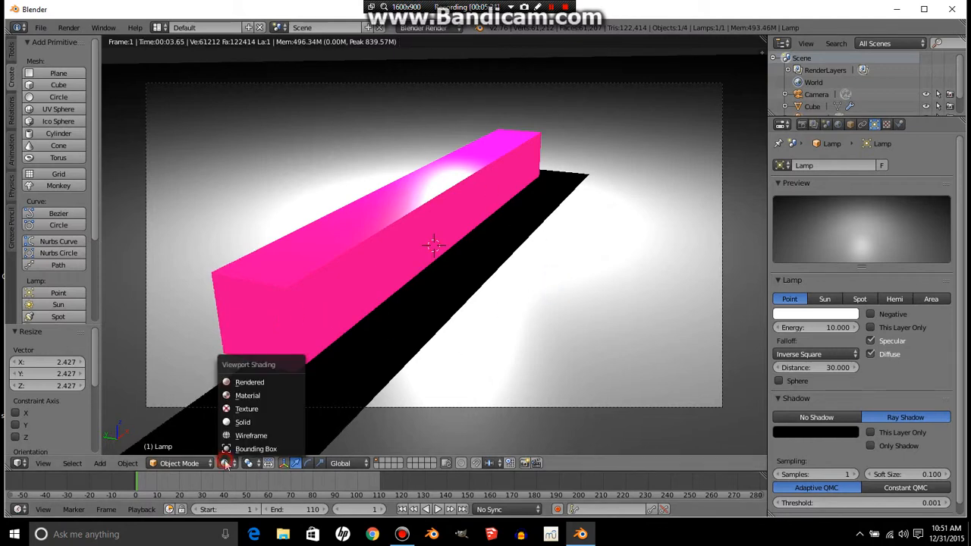
click(242, 422)
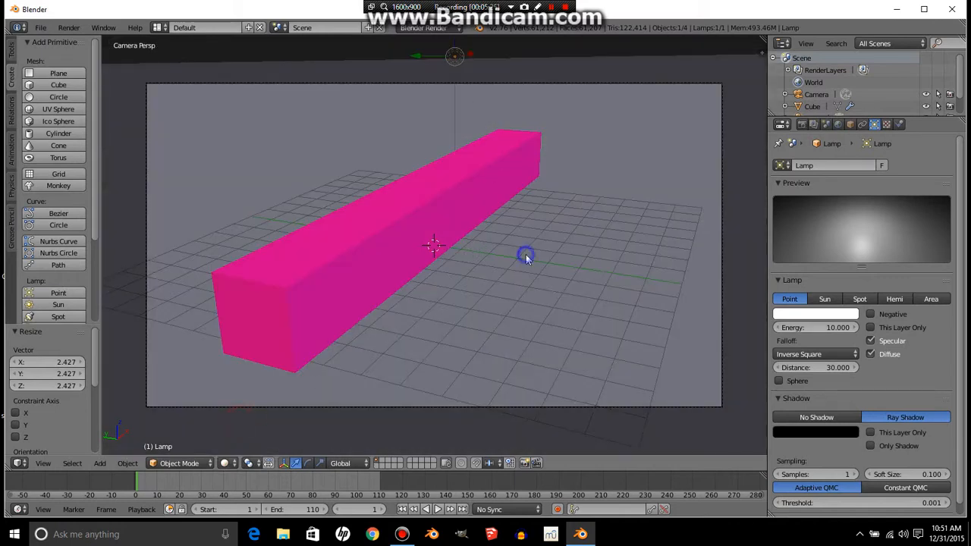
- Select the ground plane and move it about 0.35 units along the Z axis
scroll(526, 258, down, 8)
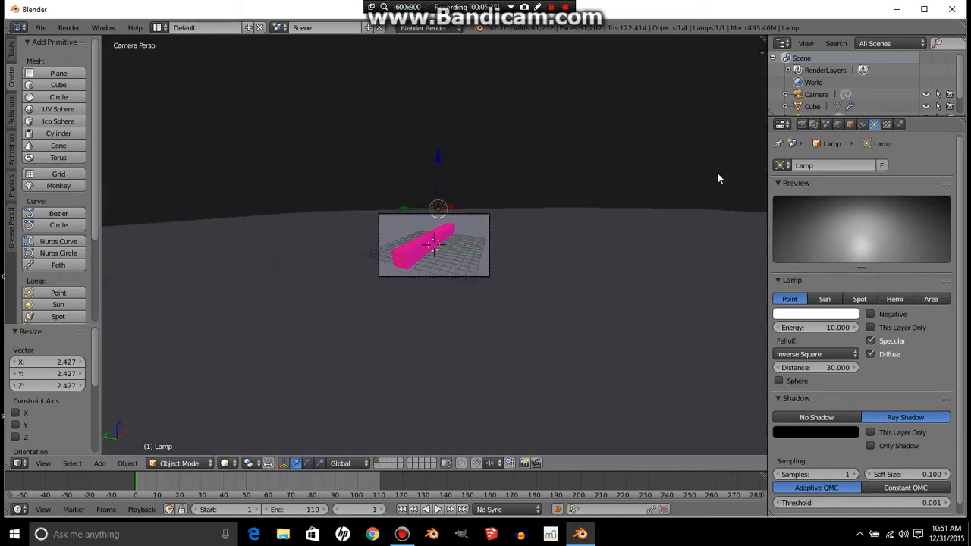
scroll(827, 96, down, 2)
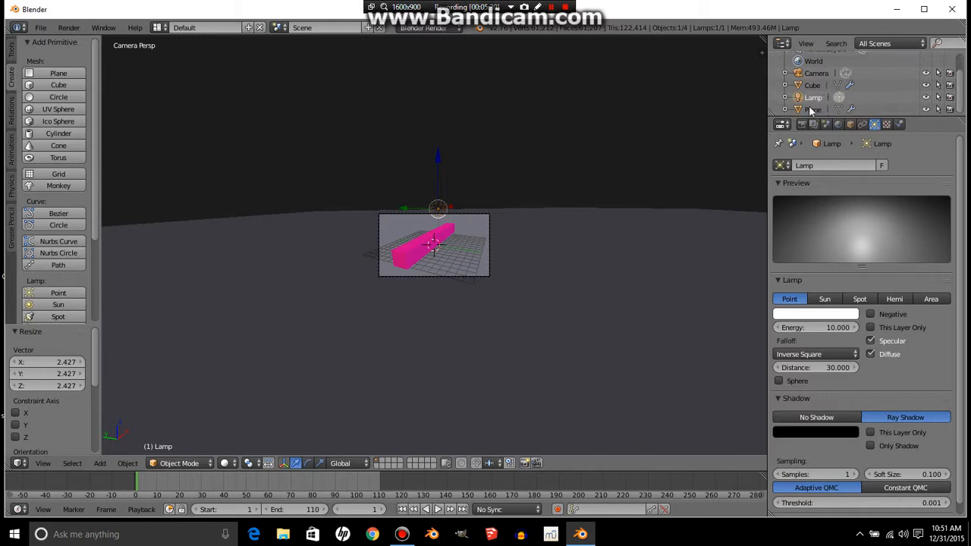
click(813, 109)
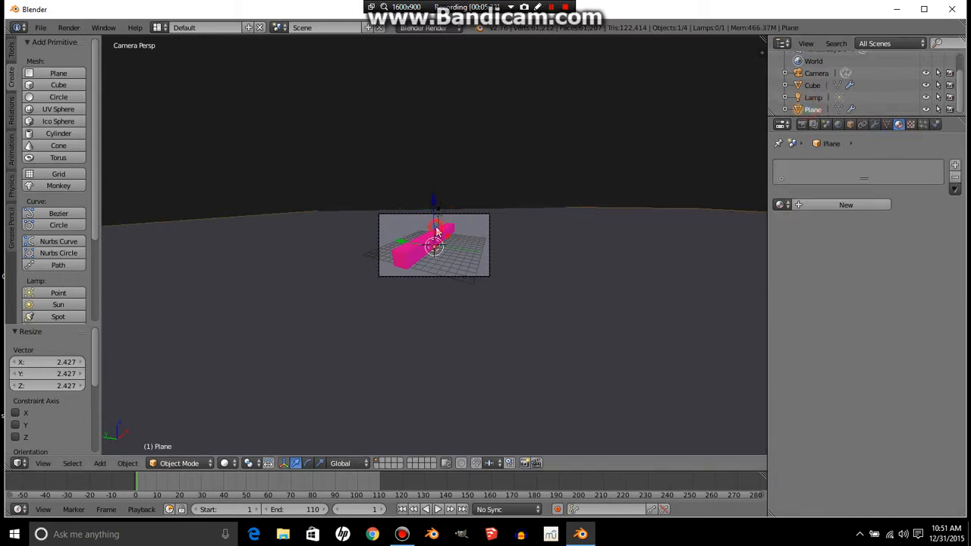
key(g)
key(z)
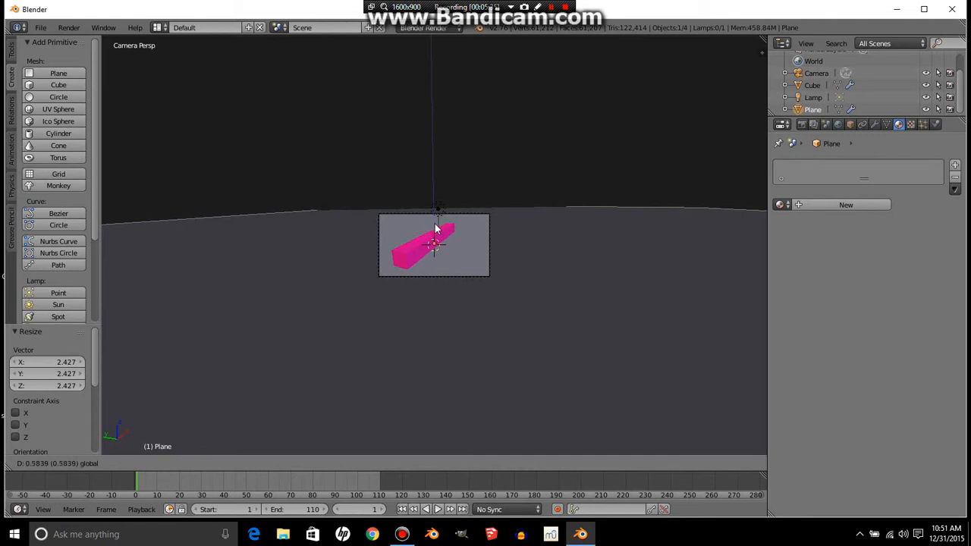
click(404, 276)
scroll(404, 278, up, 8)
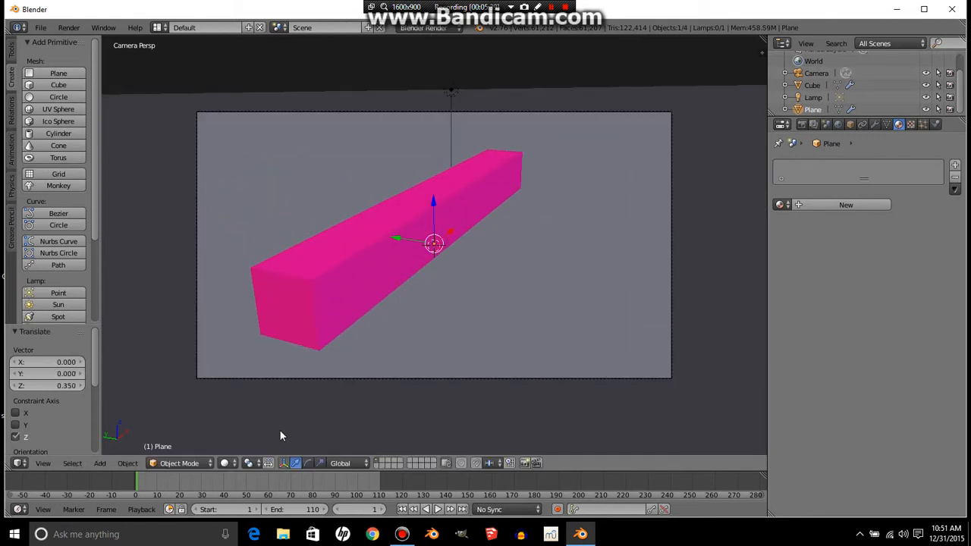
- Check the lighting in Rendered shading and switch the viewport back to Solid
click(226, 463)
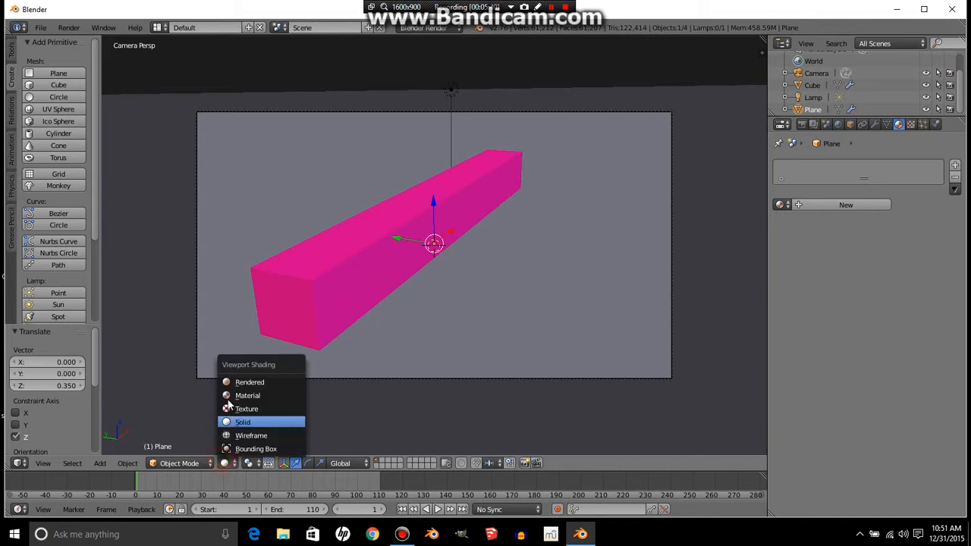
click(236, 383)
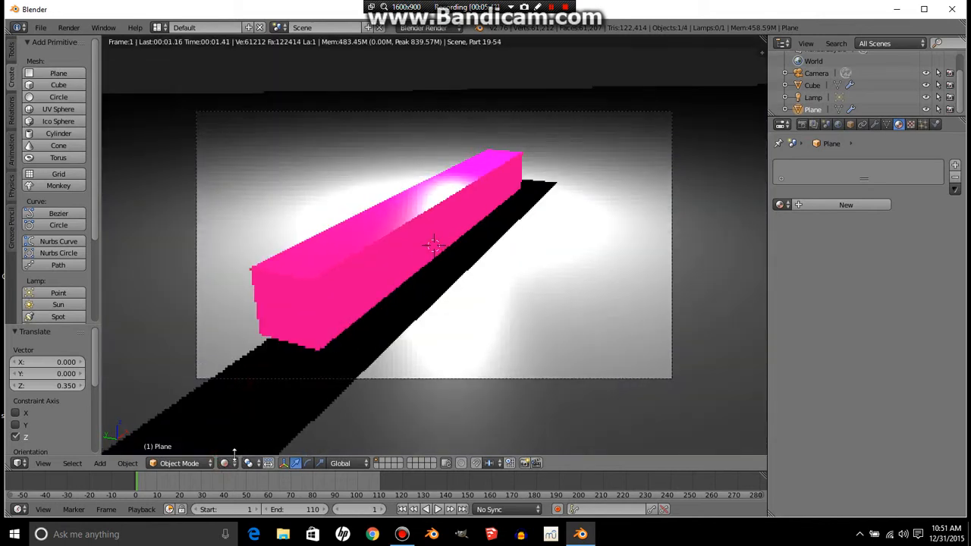
click(226, 463)
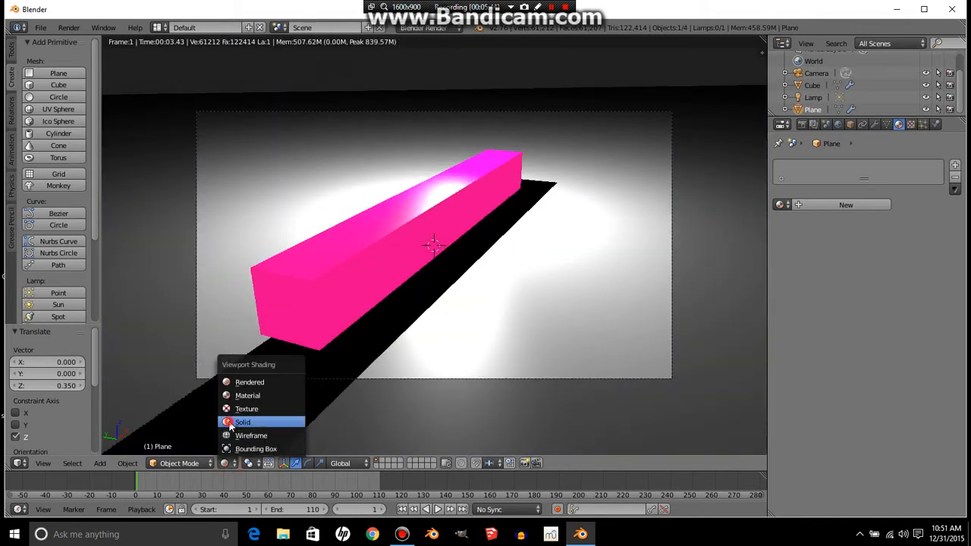
click(227, 423)
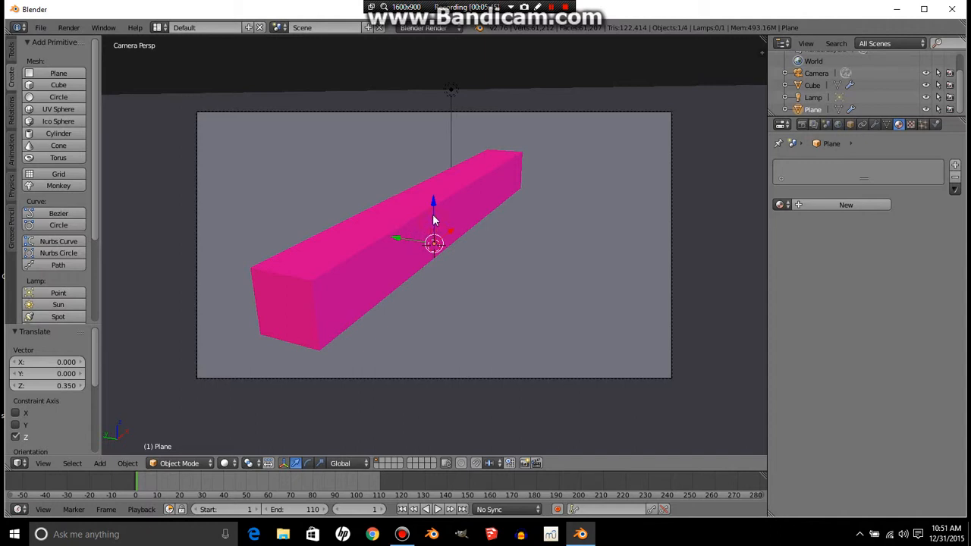
- Move the ground plane about 0.108 units along Z and view it rendered from the camera
mouse_move(434, 221)
mouse_down()
mouse_move(432, 210)
mouse_move(373, 340)
mouse_up()
click(225, 463)
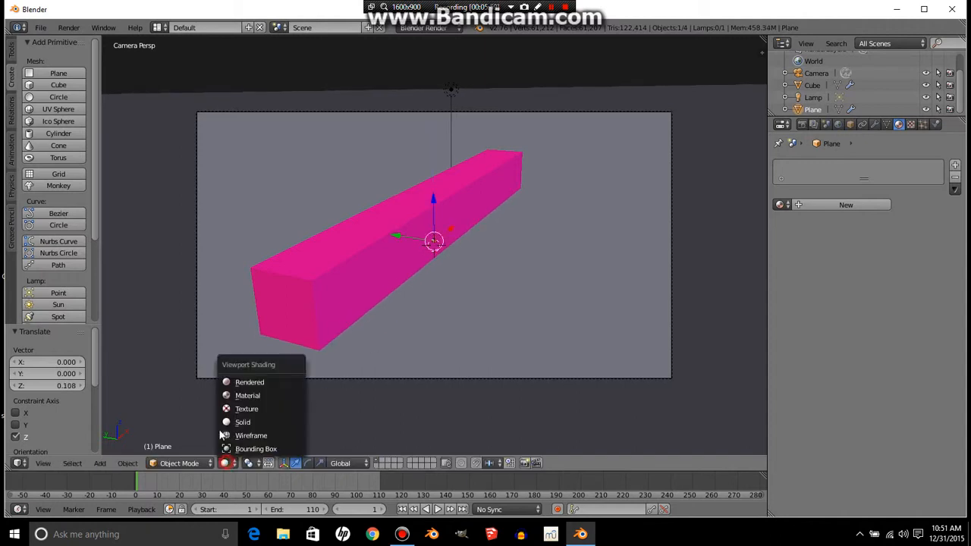
click(237, 383)
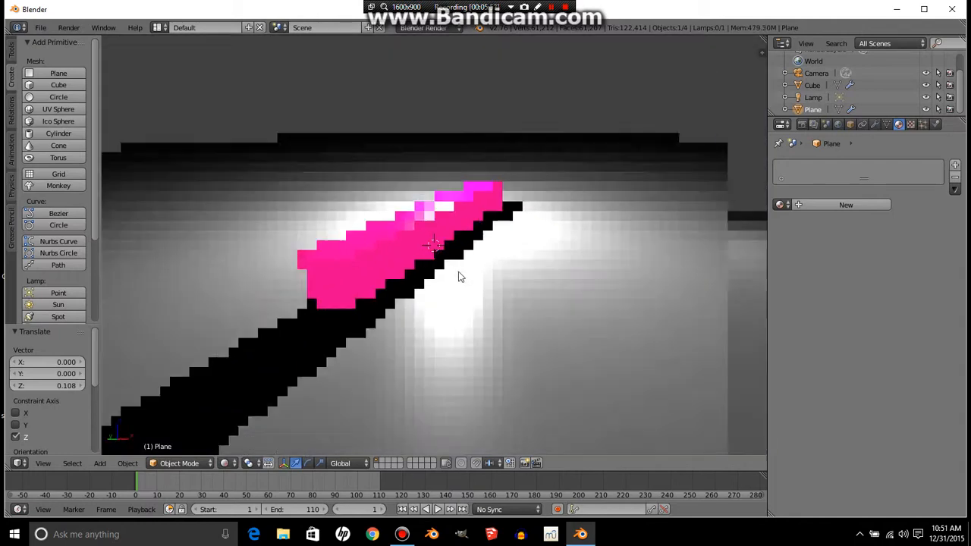
mouse_move(460, 272)
middle_down()
mouse_move(448, 267)
mouse_move(454, 279)
middle_up()
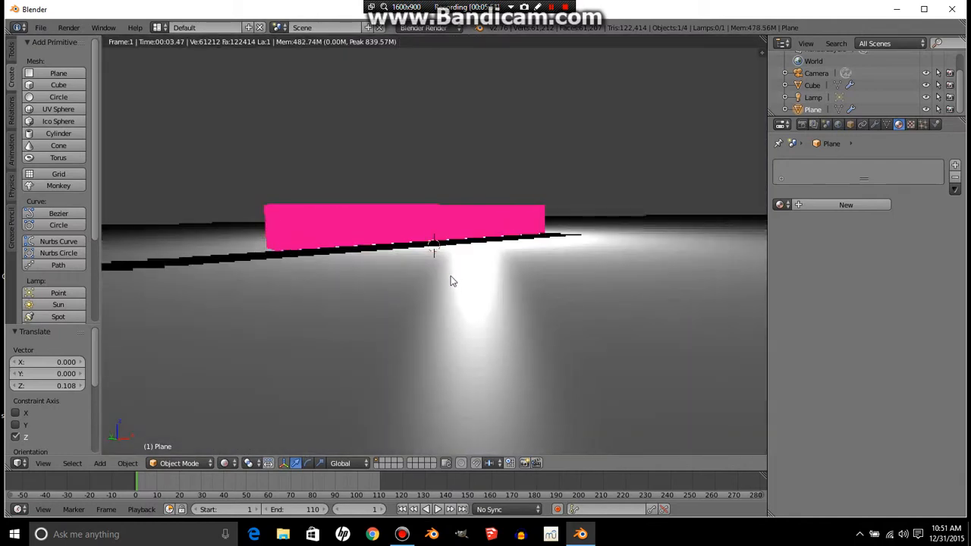
key(KP_0)
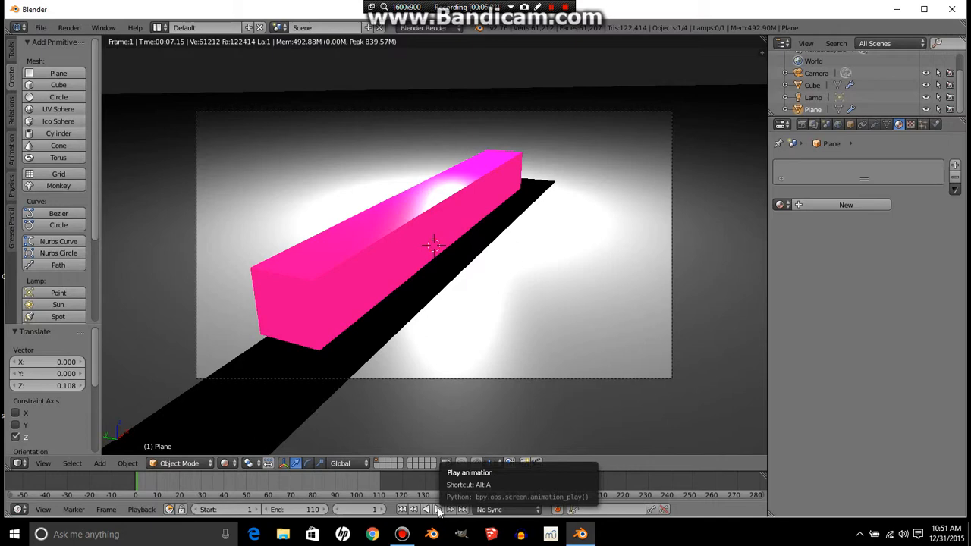
- Play the animation, stop it, and jump to frame 58 to inspect the explosion from the camera
click(437, 509)
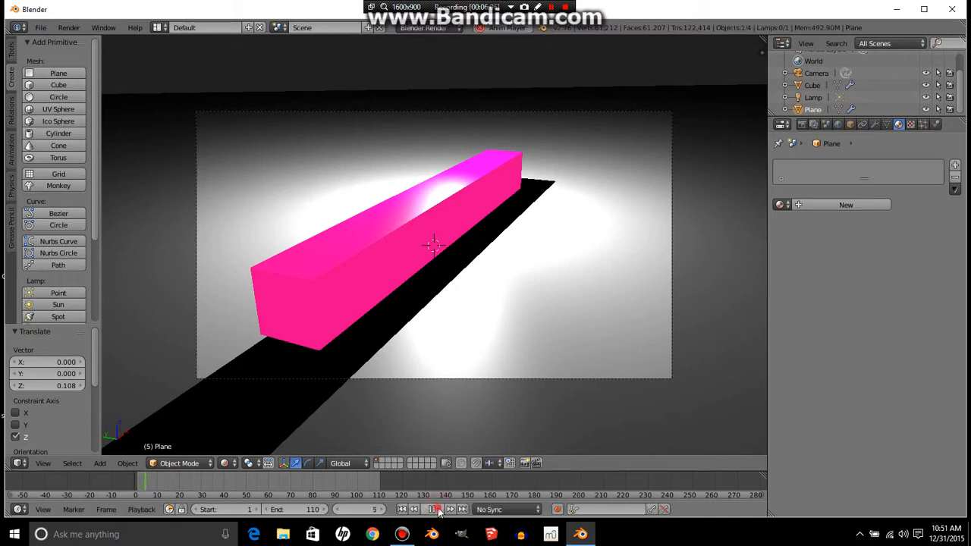
click(437, 509)
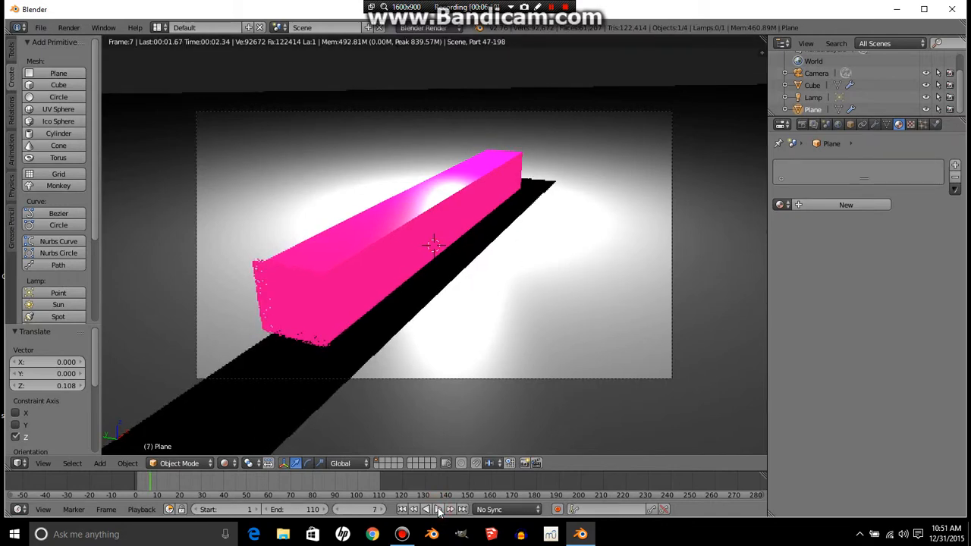
click(438, 509)
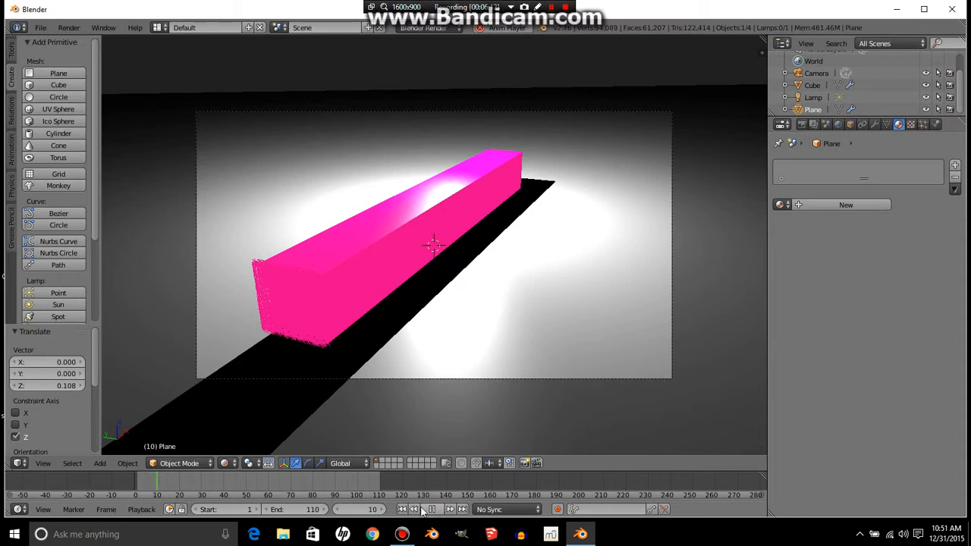
click(351, 509)
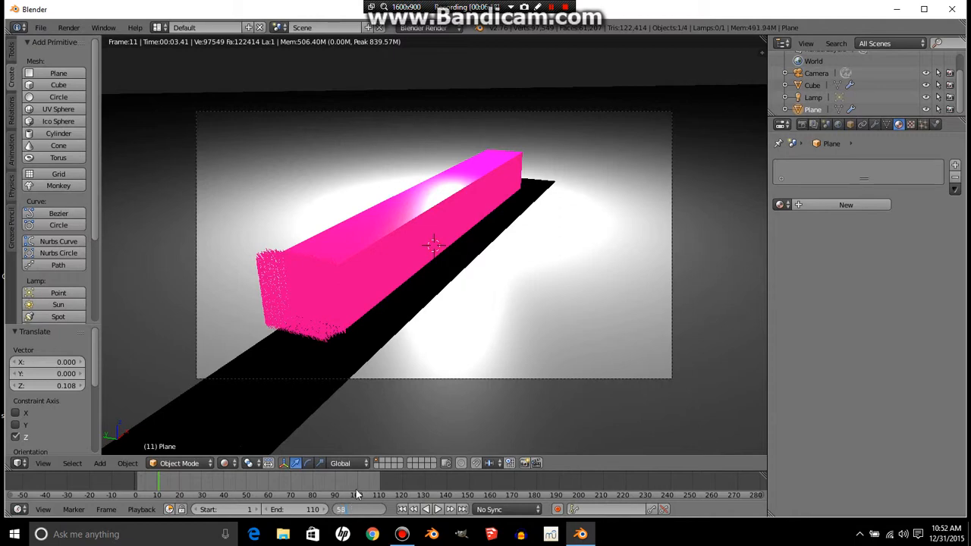
text(58)
key(Return)
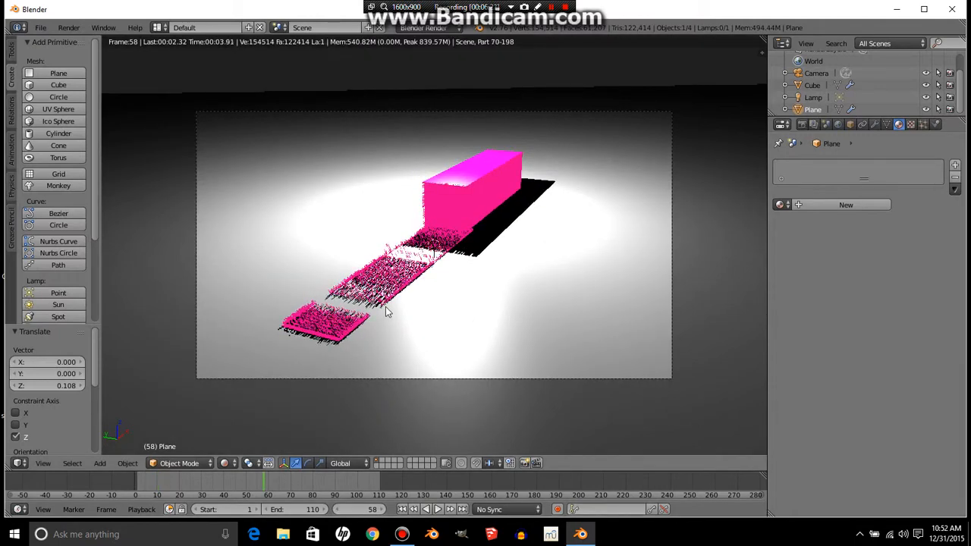
middle_drag(412, 306, 397, 304)
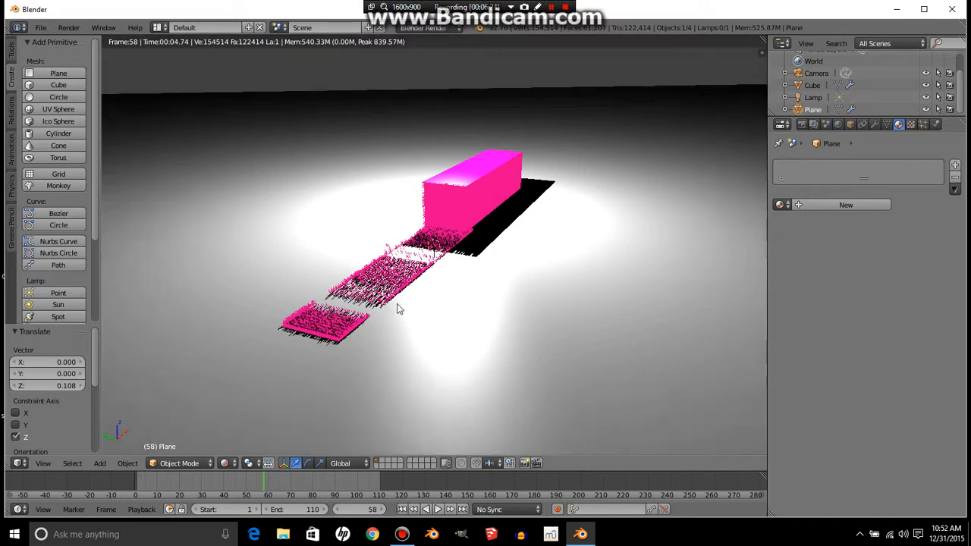
key(KP_0)
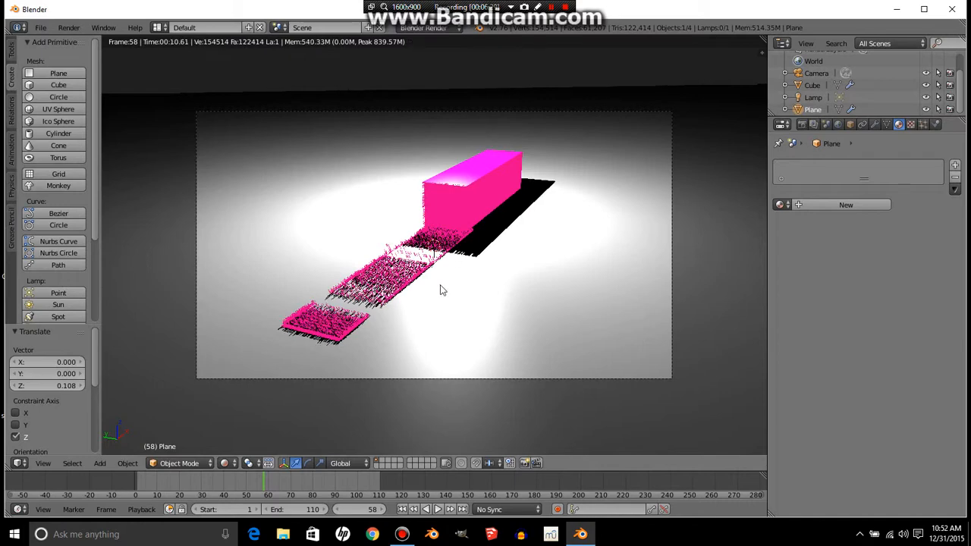
- Set the render output file format to Xvid and the output folder to the Desktop
click(802, 125)
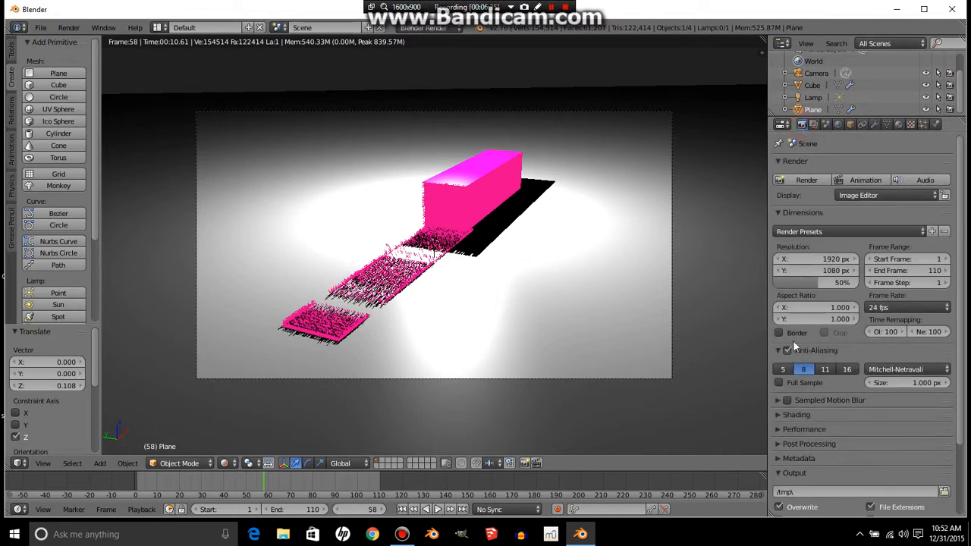
scroll(793, 349, down, 5)
click(797, 449)
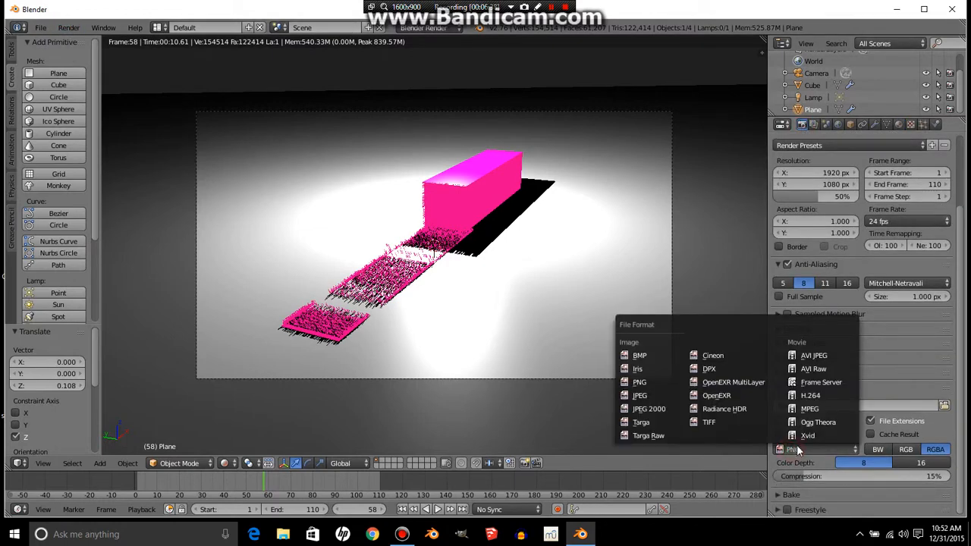
click(806, 436)
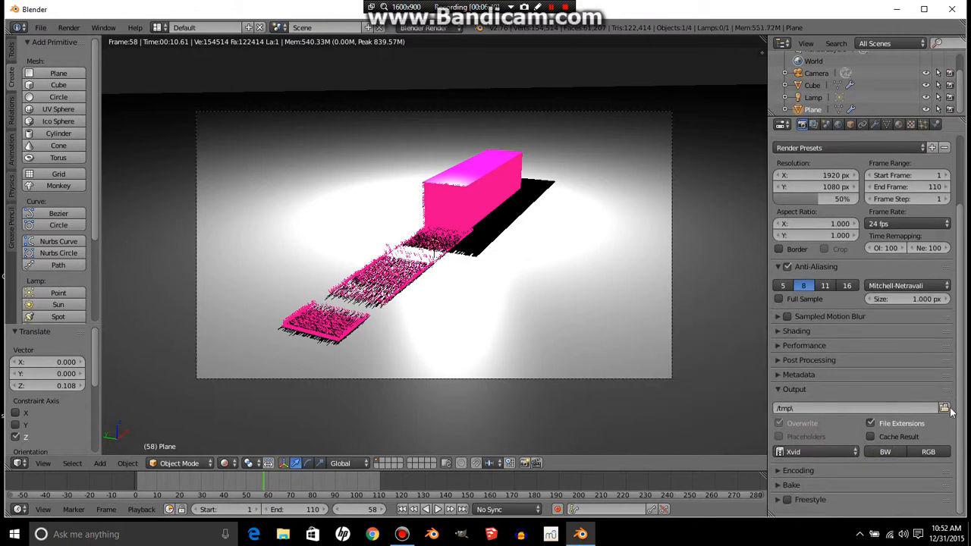
click(949, 410)
click(32, 170)
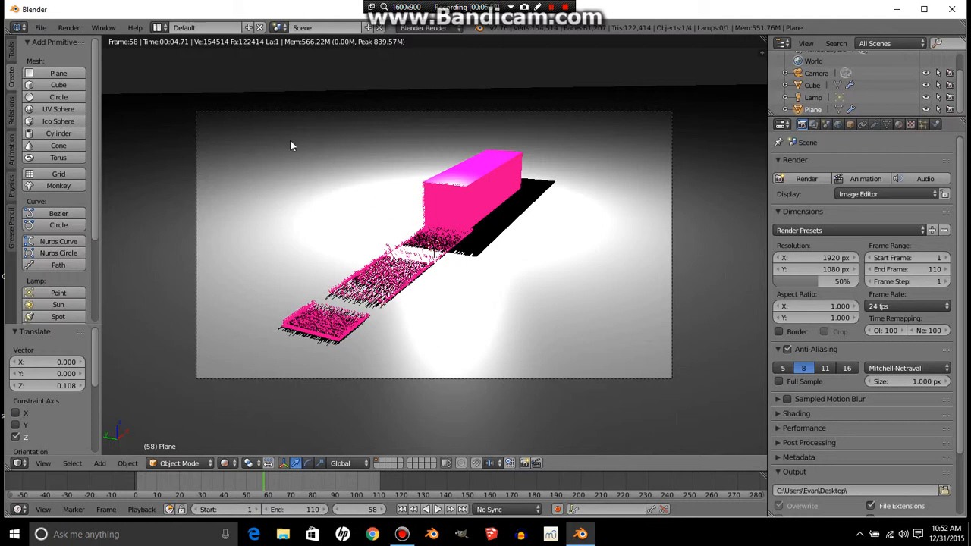
- Render the animation
click(71, 29)
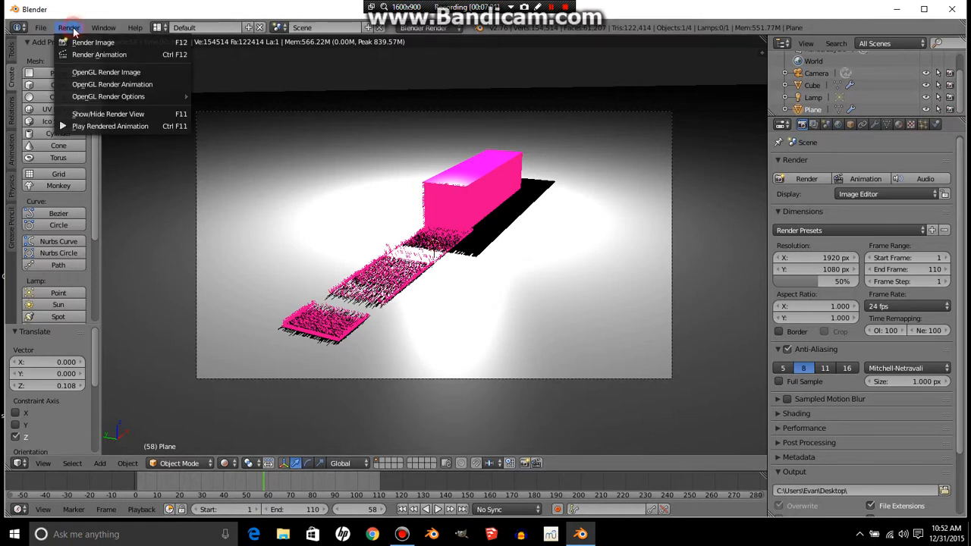
click(102, 53)
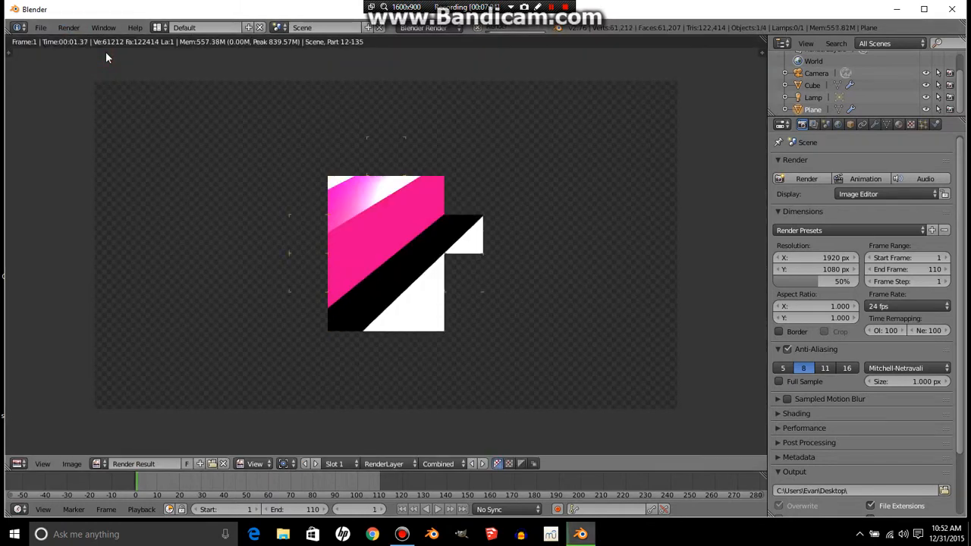